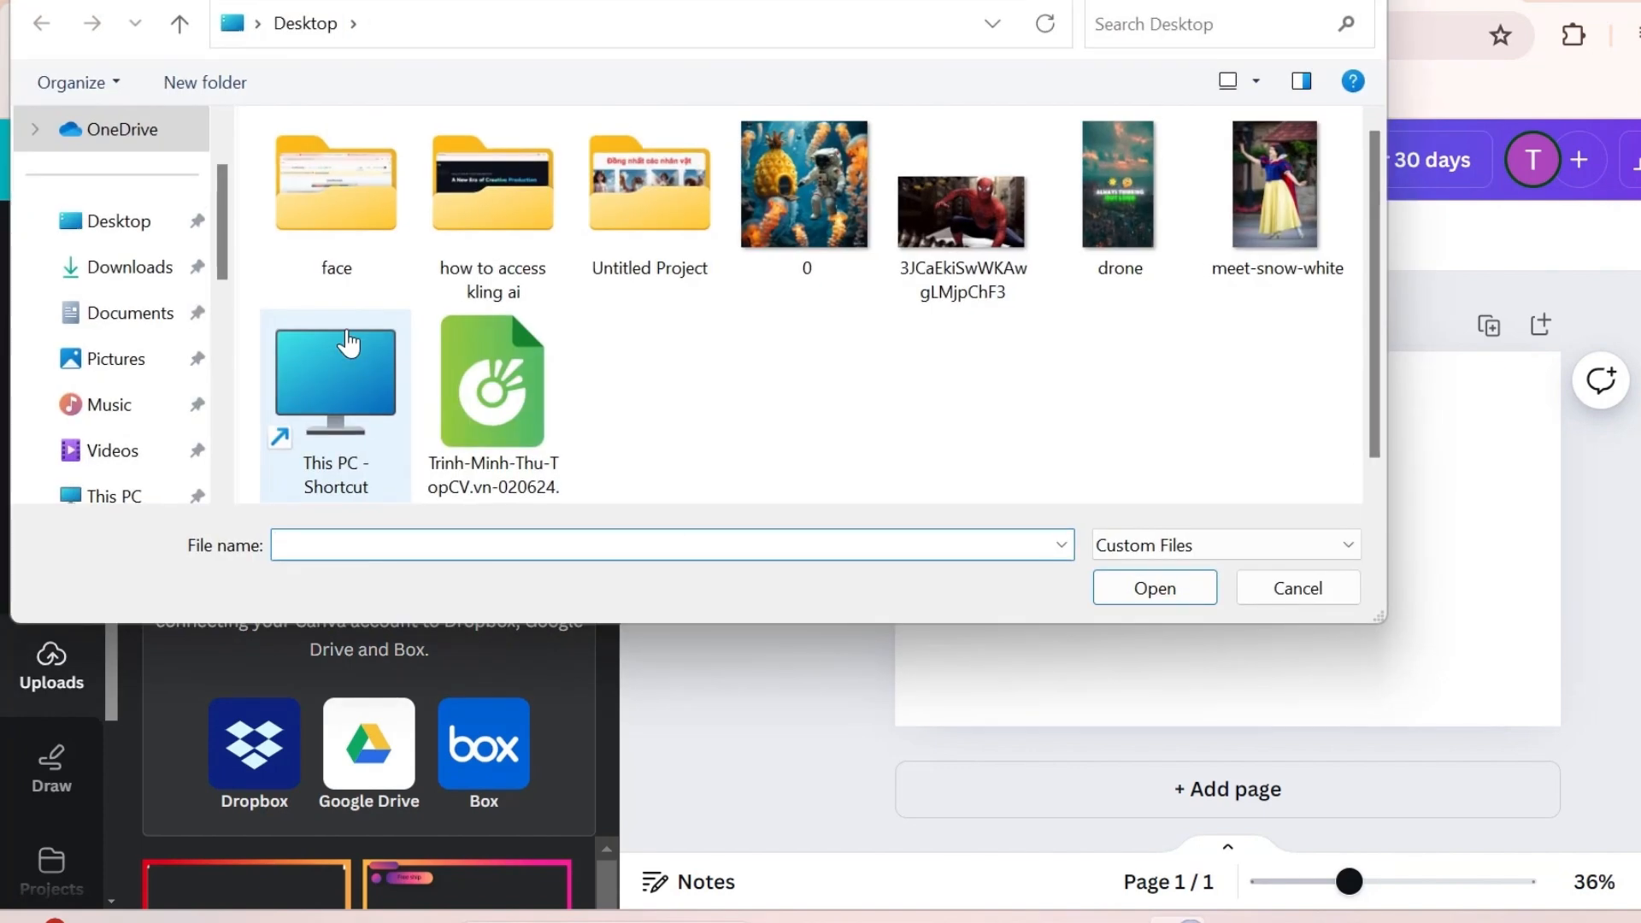
# Upload the images 3JCaEkiSwWKAwgLMjpChF3 and meet-snow-white from the Desktop folder and dismiss the faster media uploads notice.
pyautogui.click(966, 254)
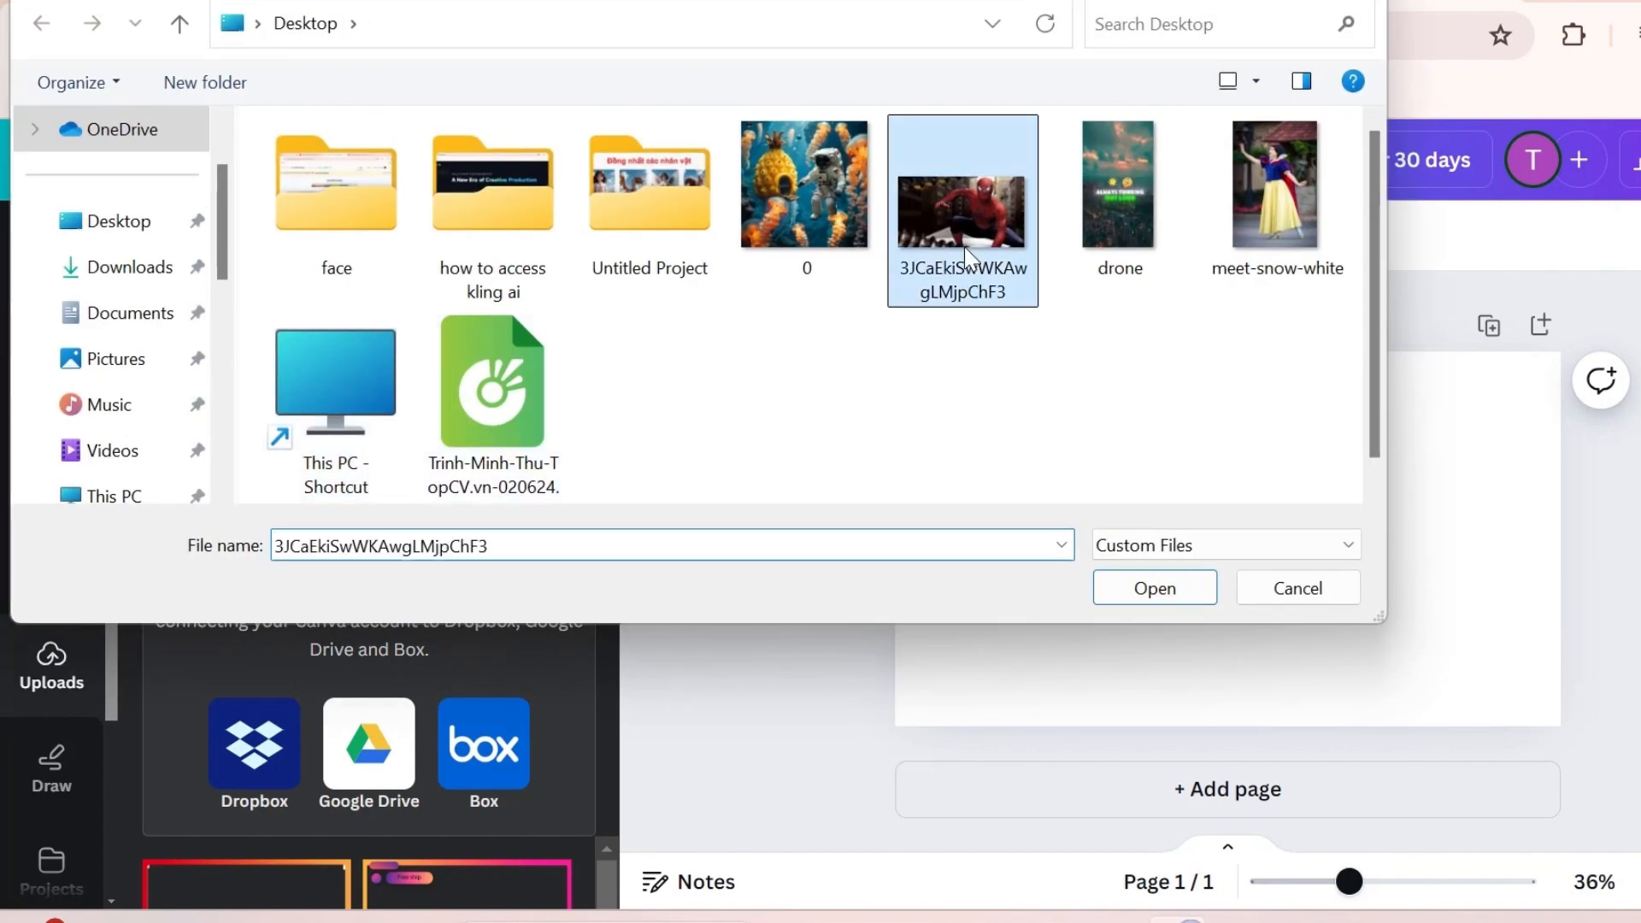
pyautogui.keyDown('ctrl'); pyautogui.click(1296, 239); pyautogui.keyUp('ctrl')
pyautogui.press('Return')
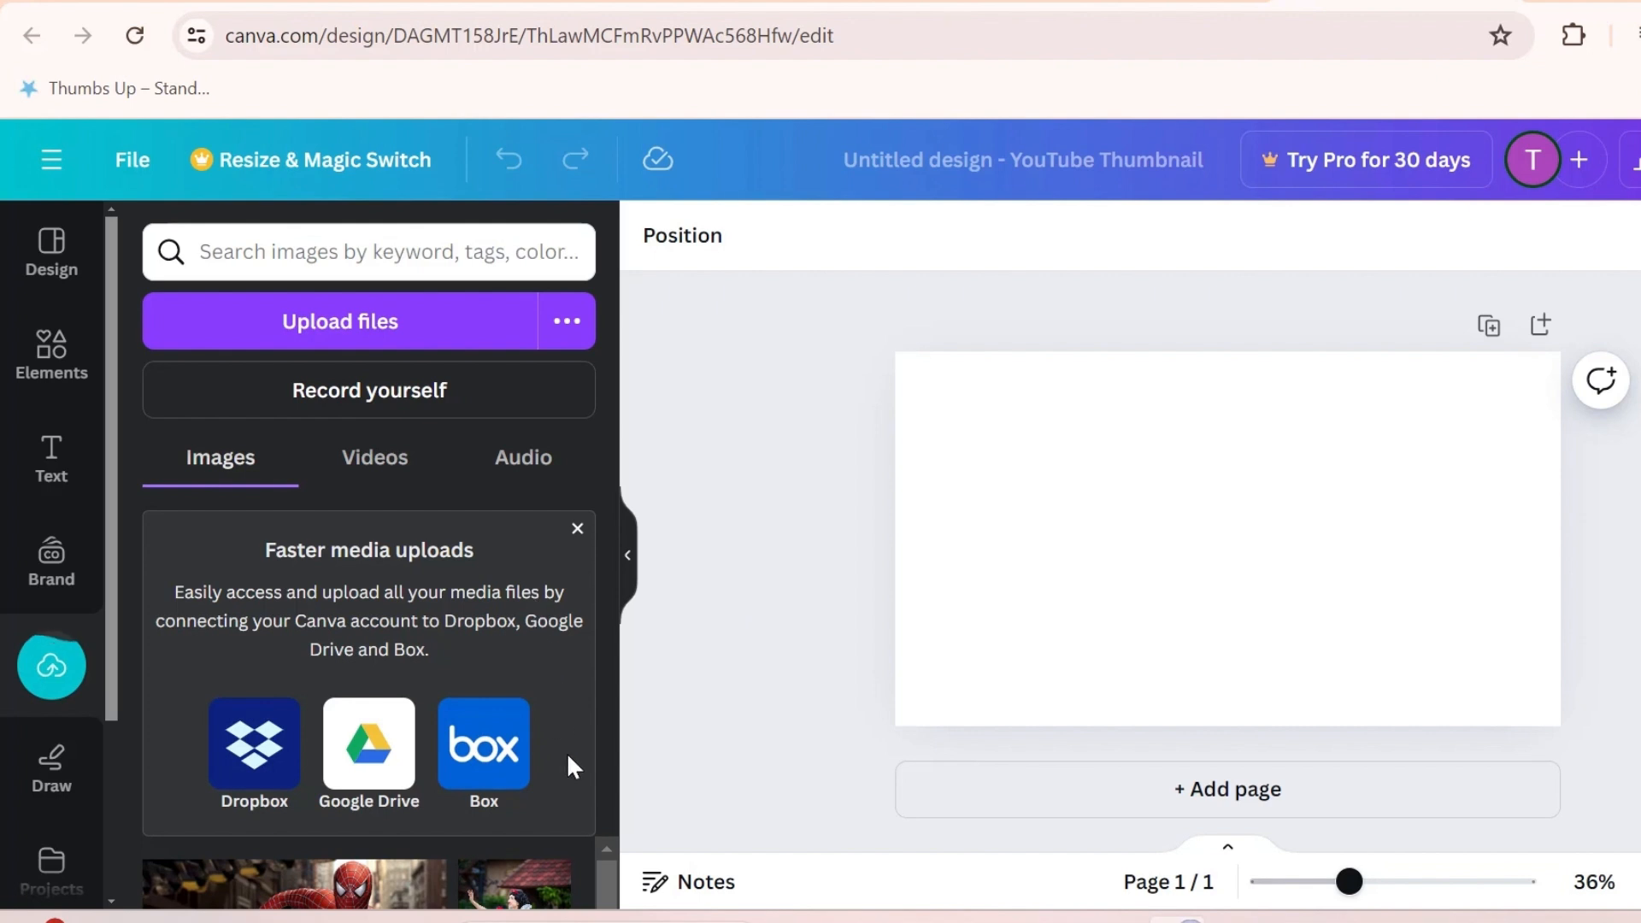
pyautogui.click(577, 529)
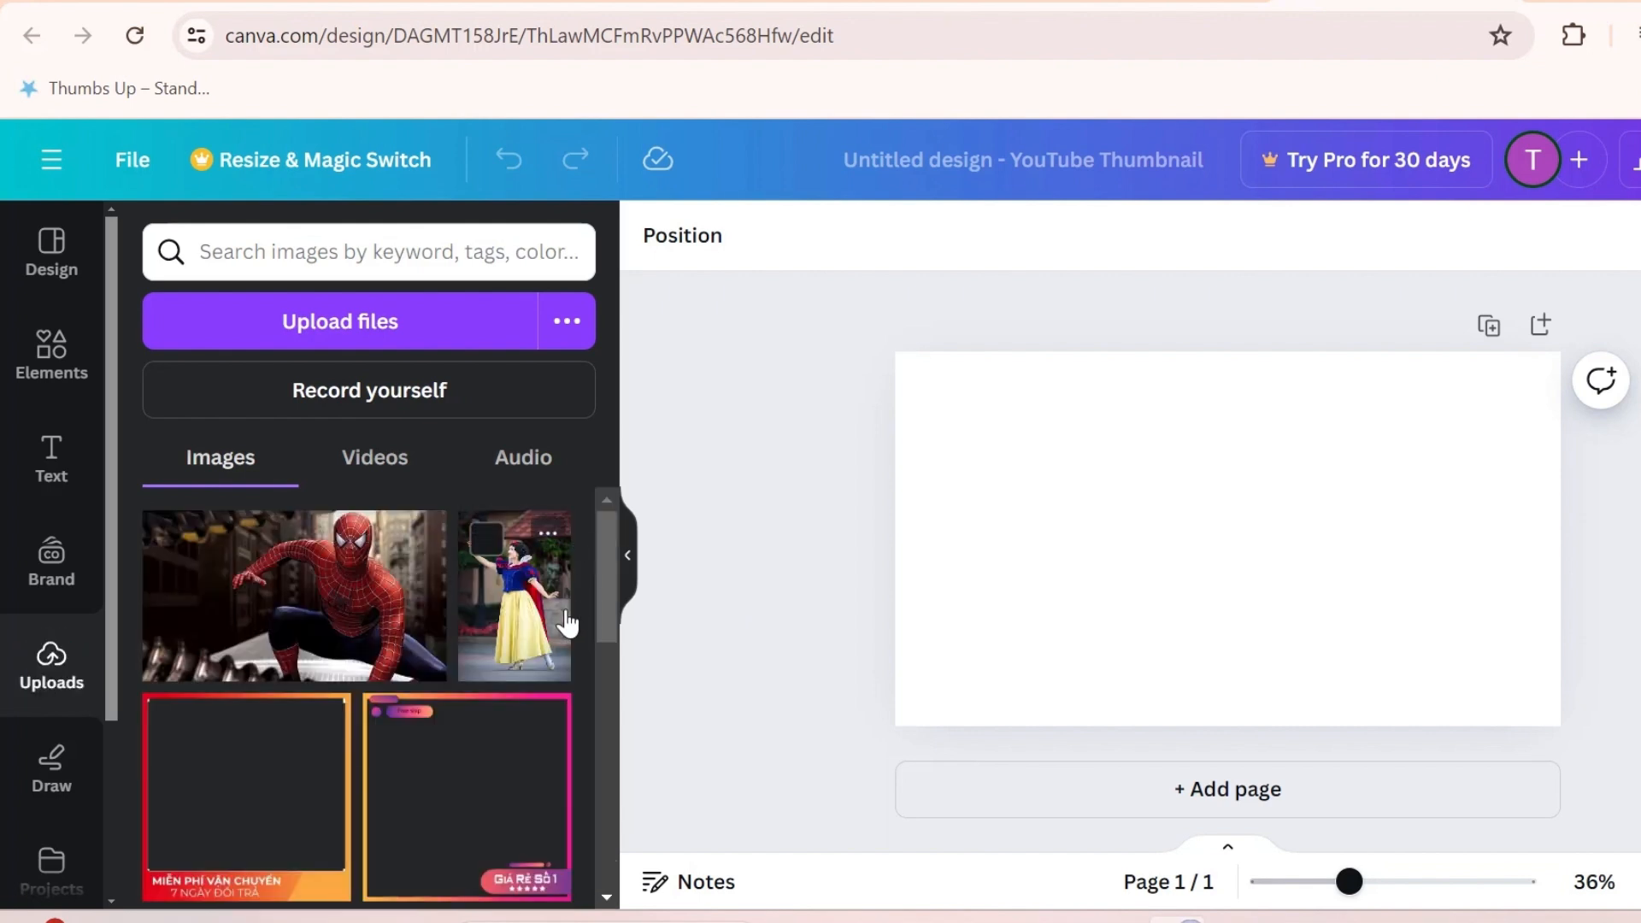
# Place the uploaded Spider-Man and Snow White images side by side on the page and resize them to fill most of it.
pyautogui.moveTo(419, 606); pyautogui.dragTo(1020, 534)
pyautogui.moveTo(494, 588); pyautogui.dragTo(1353, 535)
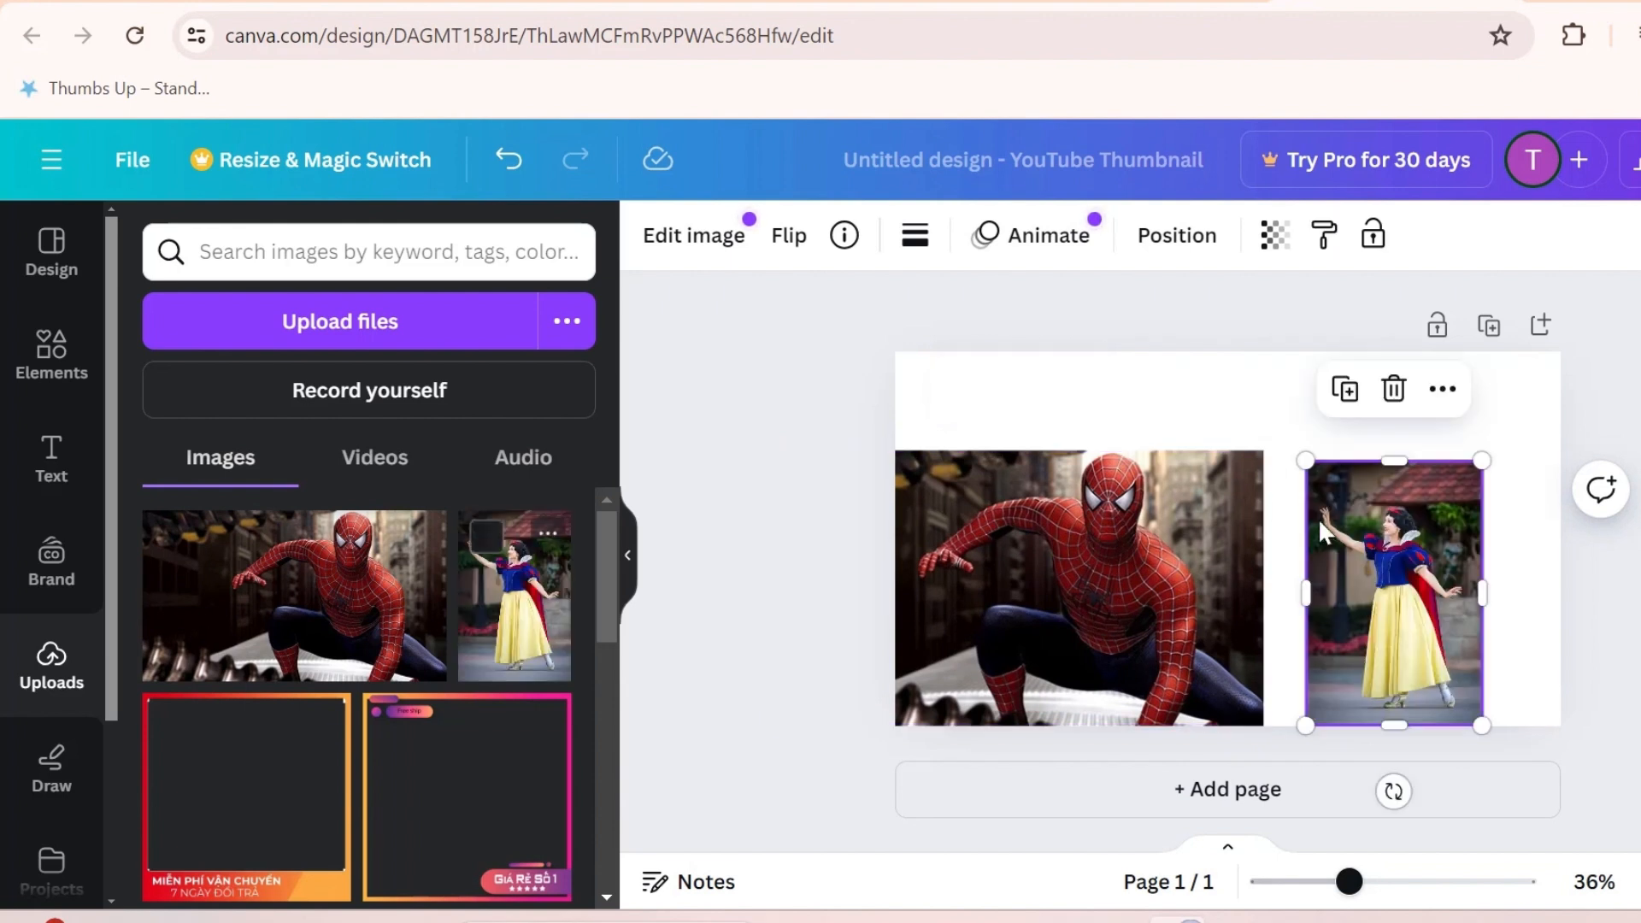
pyautogui.click(1259, 459)
pyautogui.moveTo(1263, 451); pyautogui.dragTo(1217, 450)
pyautogui.moveTo(1430, 483); pyautogui.dragTo(1445, 389)
pyautogui.moveTo(1493, 627); pyautogui.dragTo(1569, 740)
pyautogui.moveTo(1111, 633); pyautogui.dragTo(1076, 631)
pyautogui.click(1598, 530)
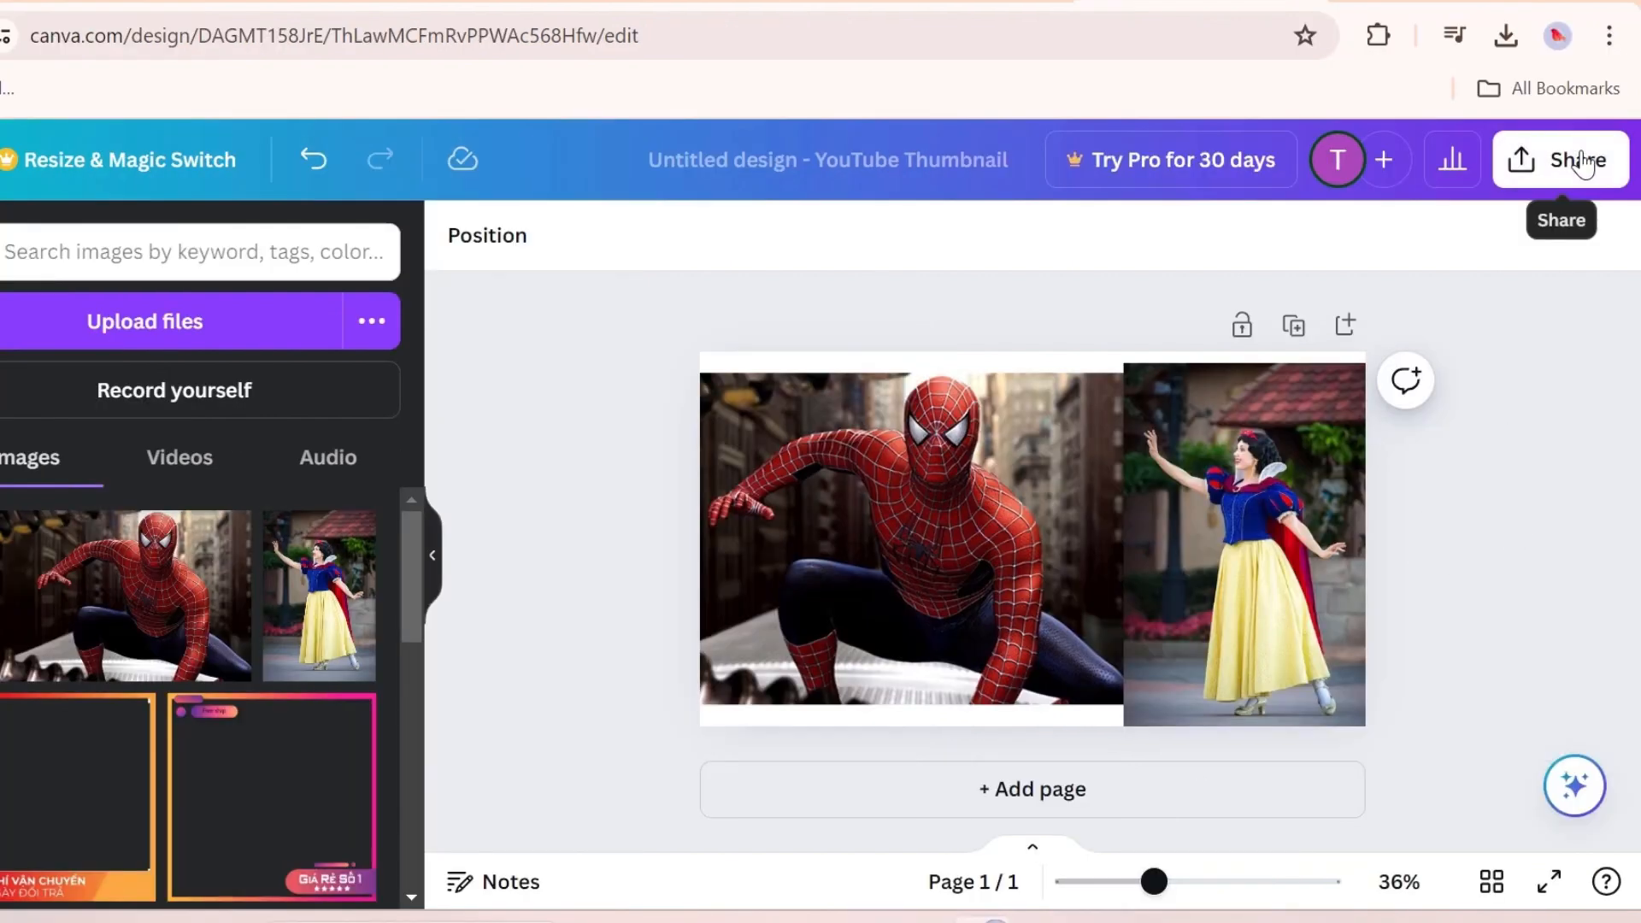
# Download the design as a JPG file and dismiss the share window.
pyautogui.click(1581, 162)
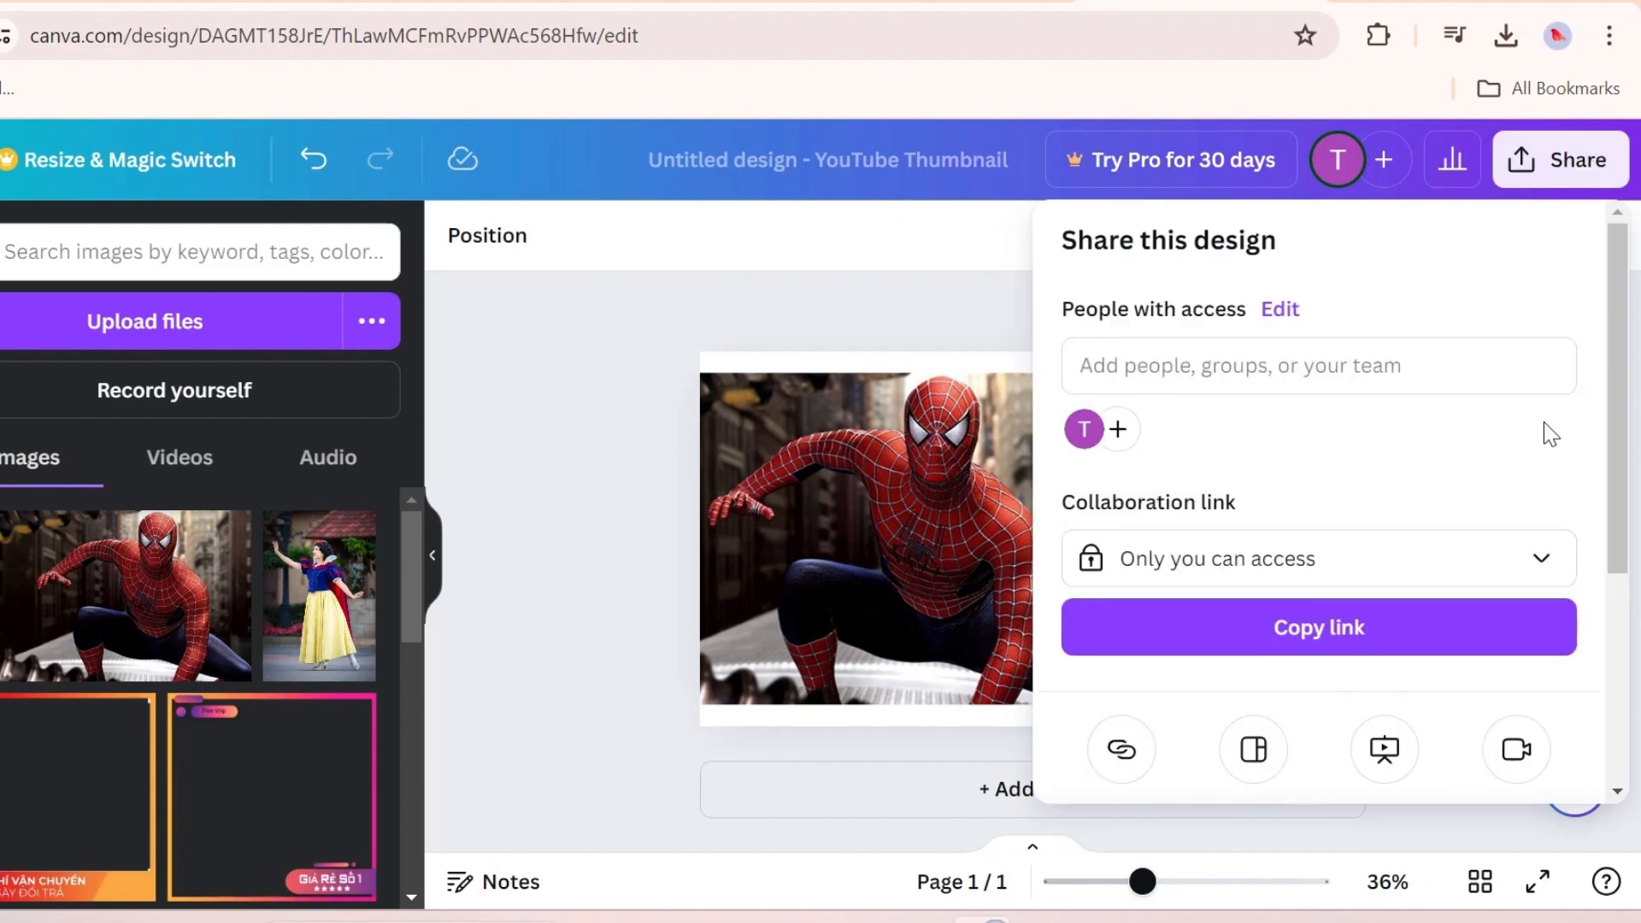
pyautogui.scroll(-4, 1543, 427)
pyautogui.click(1452, 561)
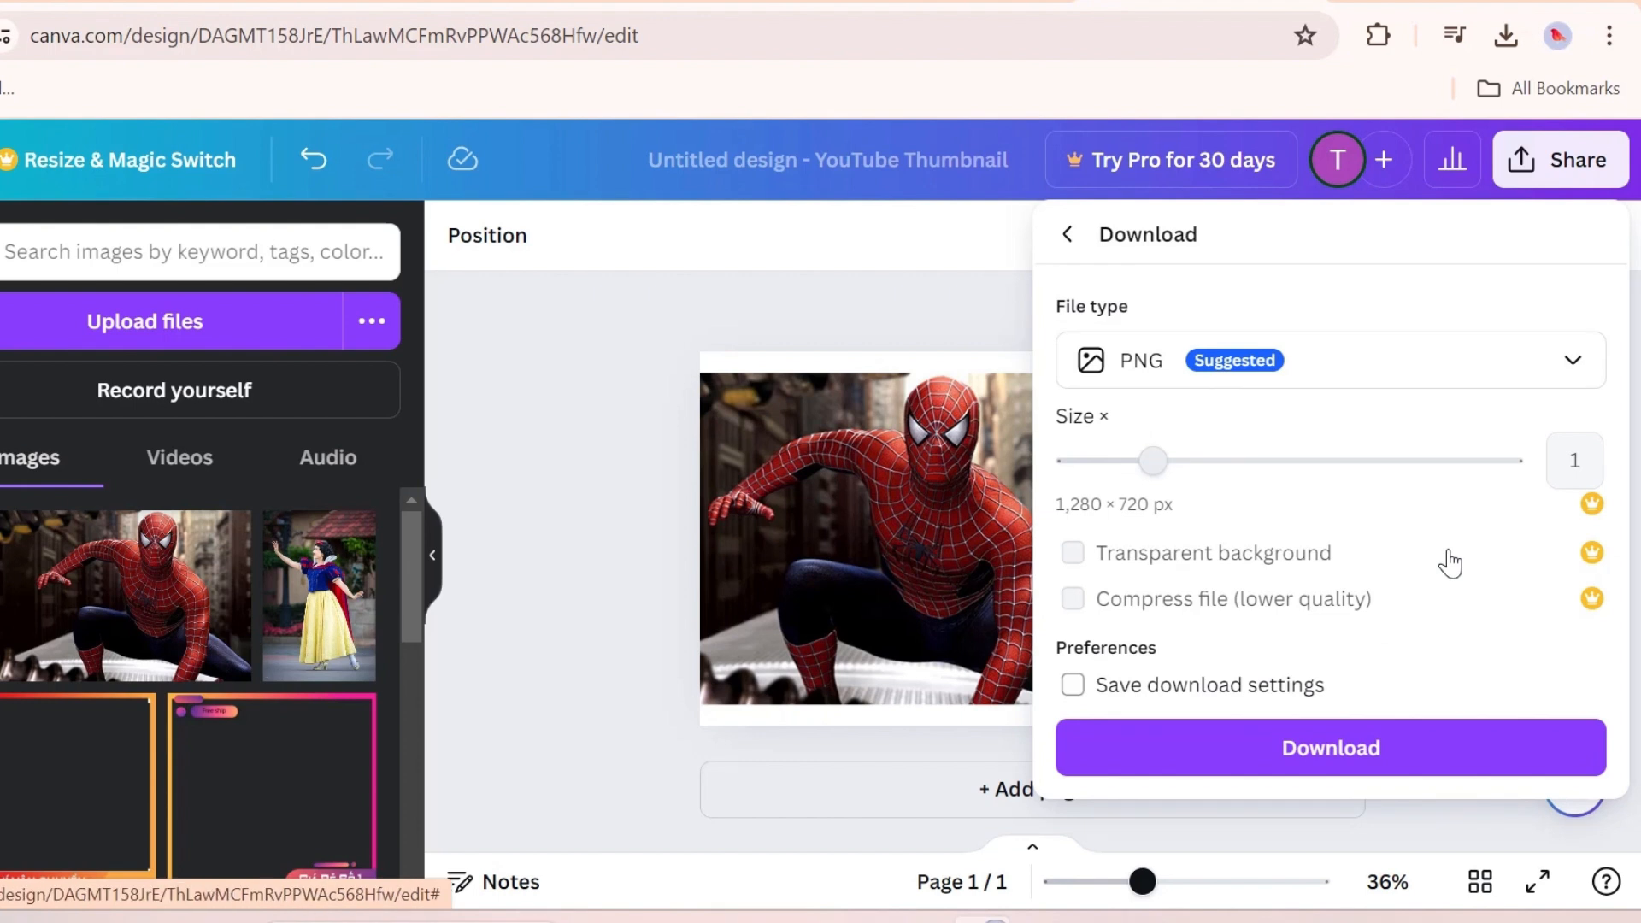
pyautogui.click(1426, 369)
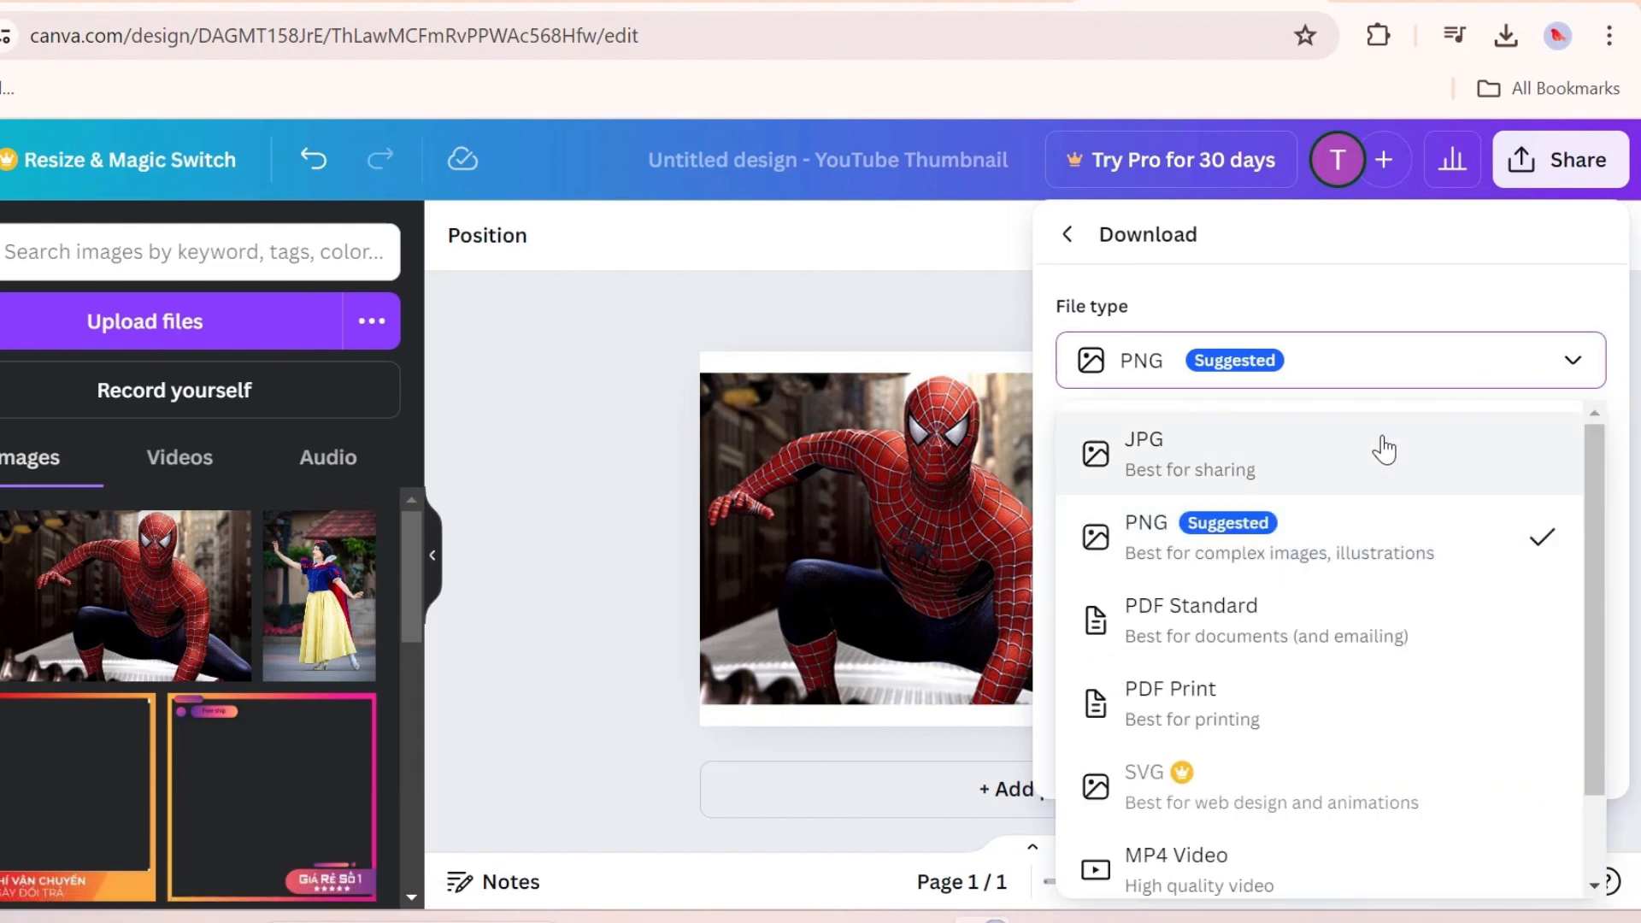
pyautogui.click(1382, 446)
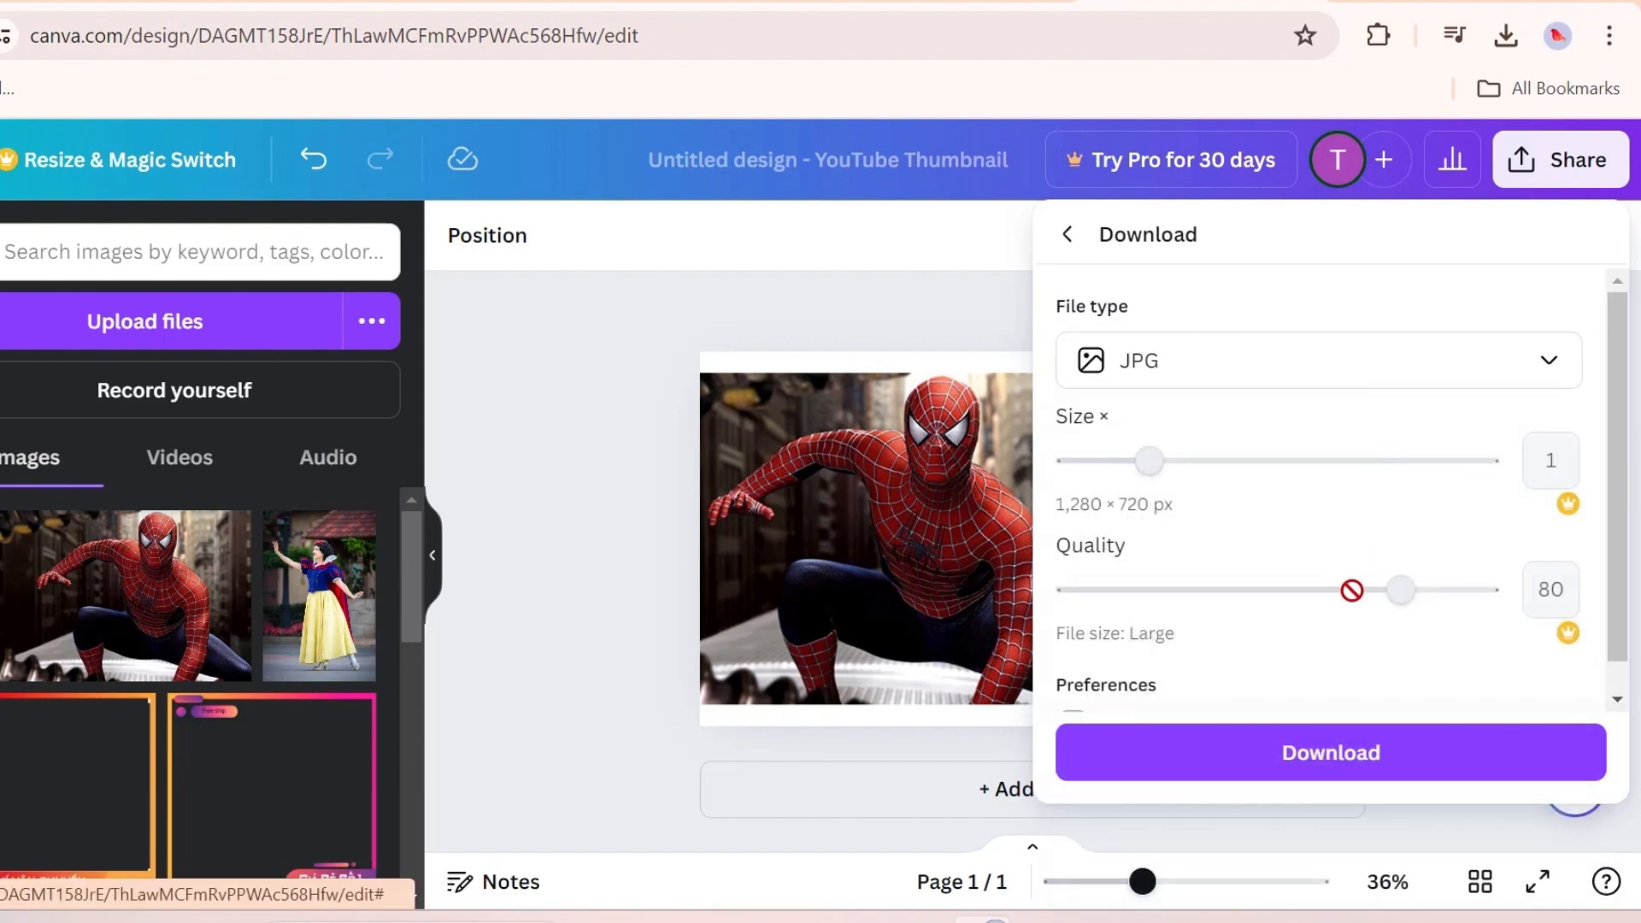
pyautogui.scroll(-1, 1351, 589)
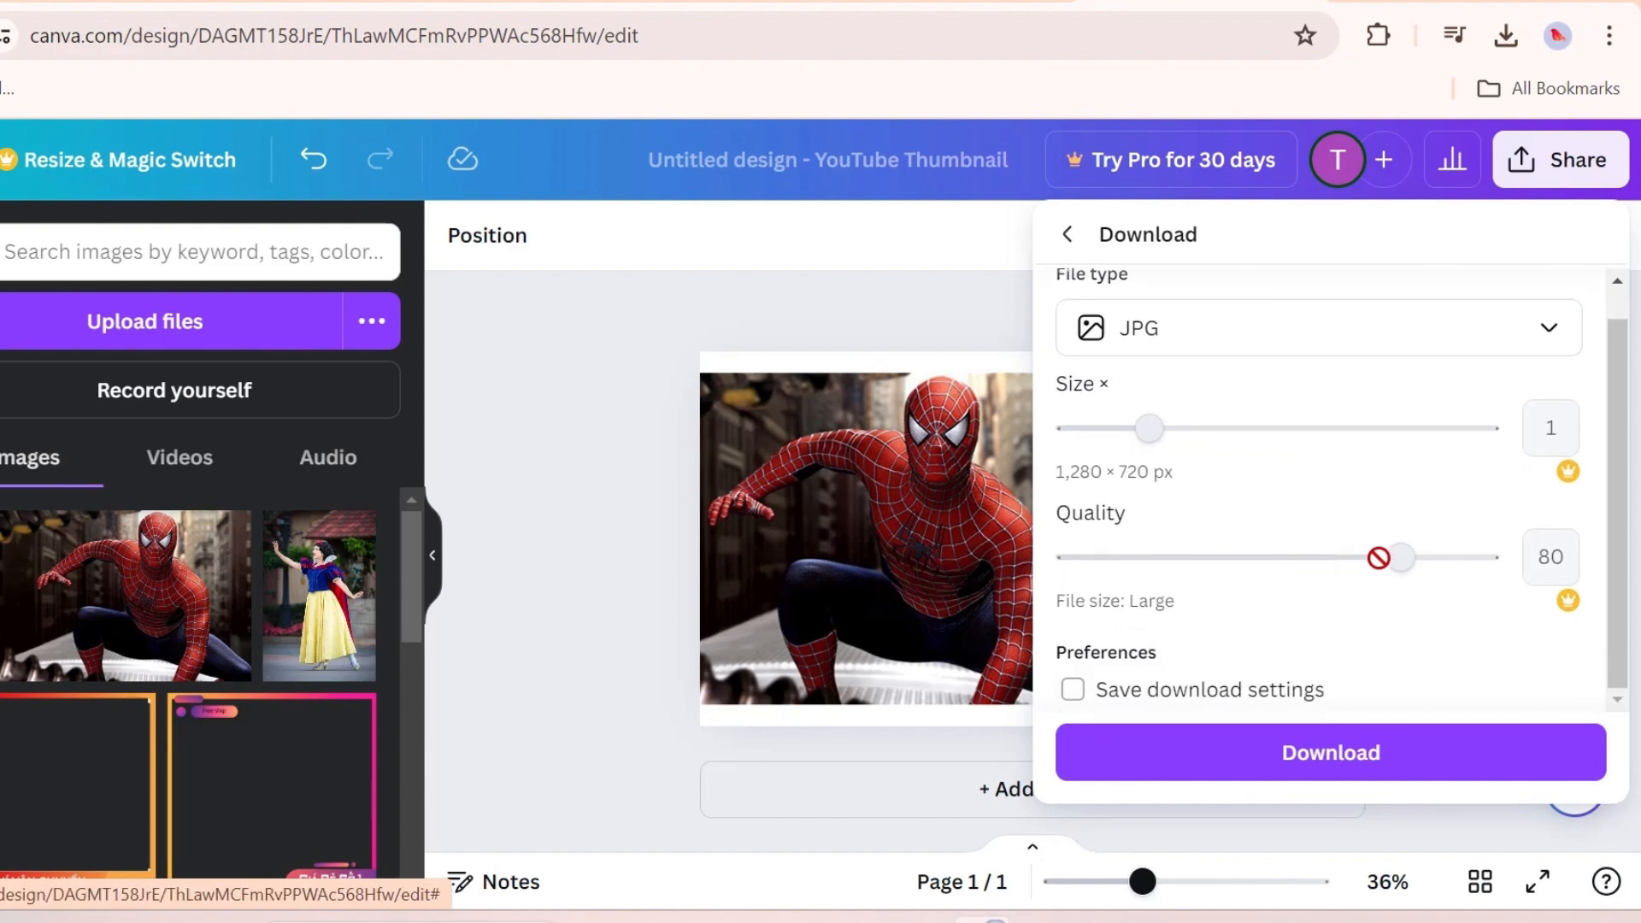
pyautogui.click(1398, 758)
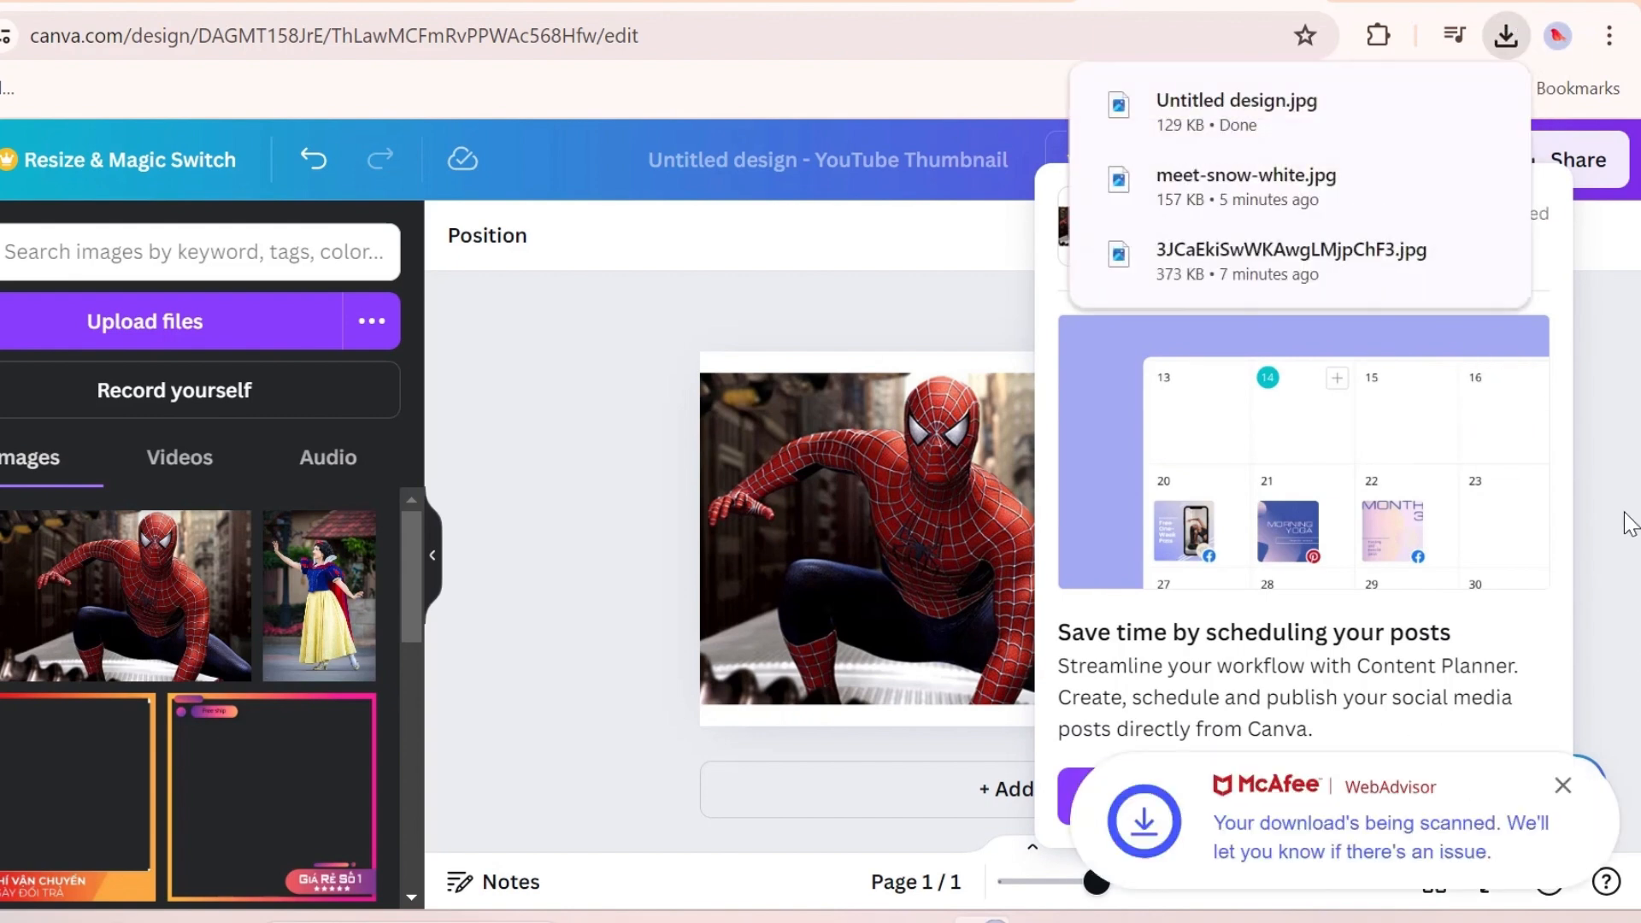
pyautogui.click(1619, 455)
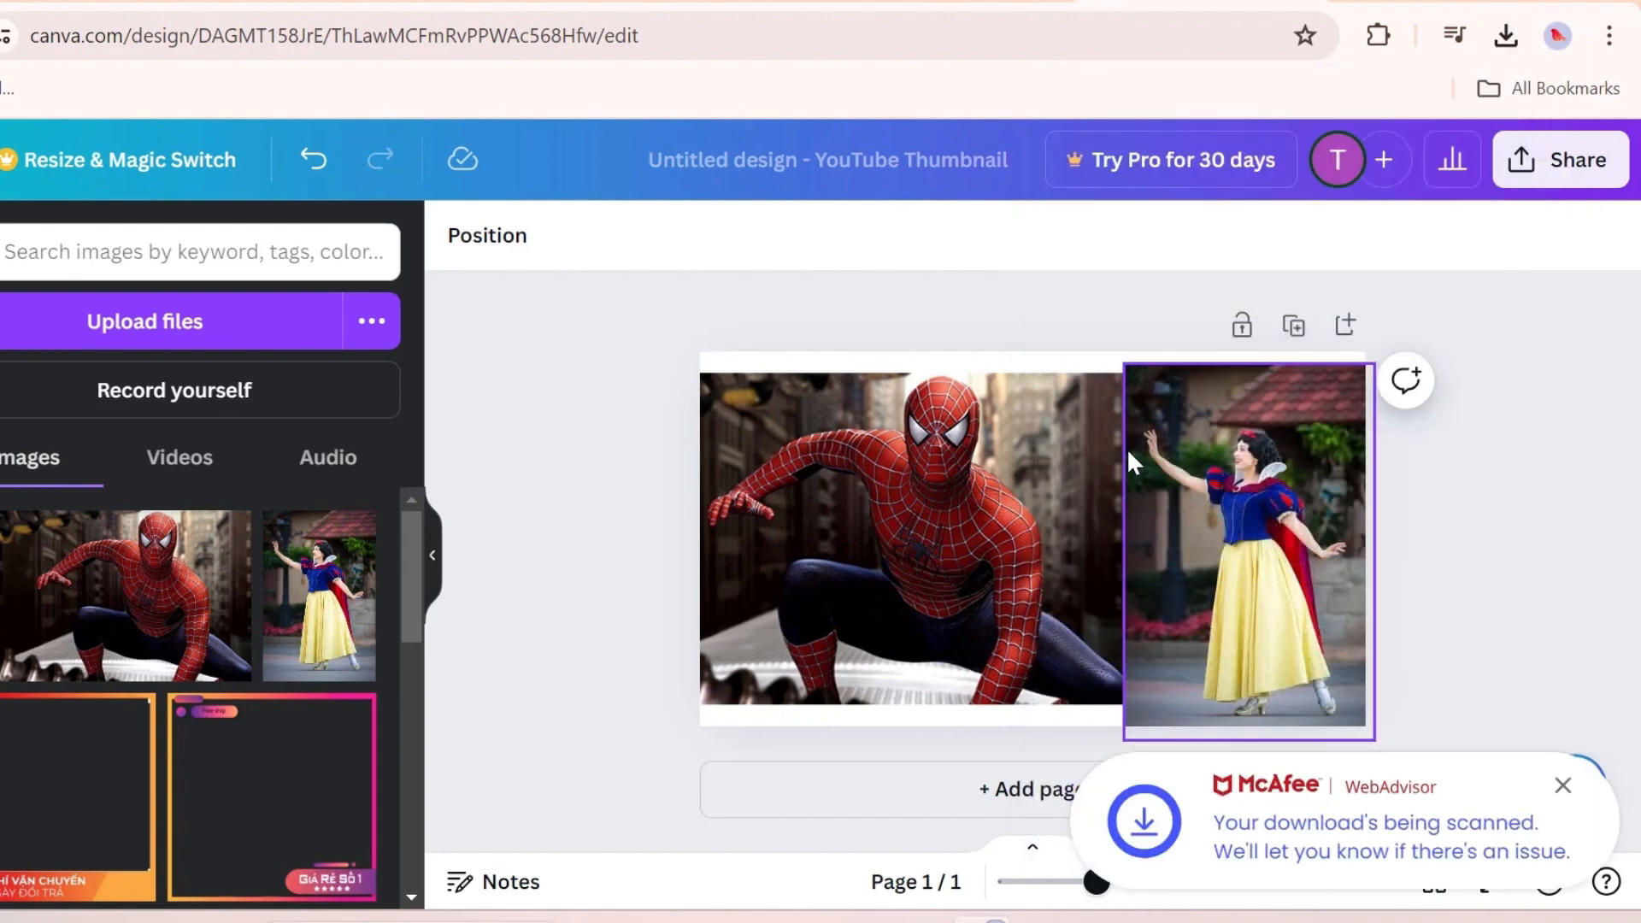
# Switch to the Kling AI website and open Image to Video within its AI Videos tool.
pyautogui.click(707, 8)
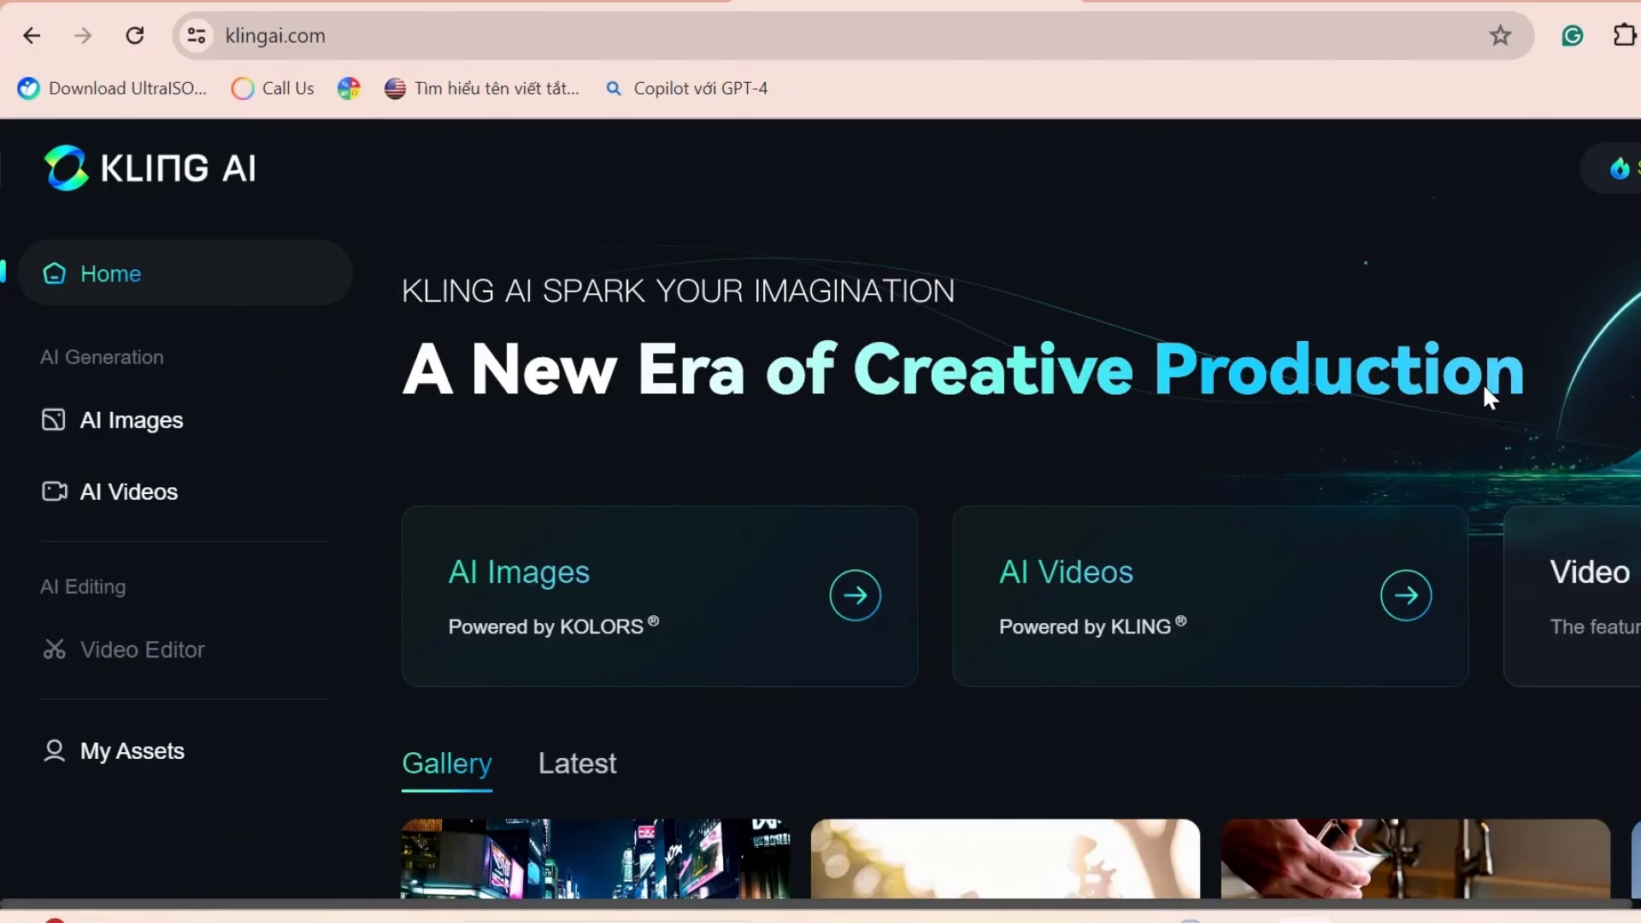
pyautogui.click(1364, 601)
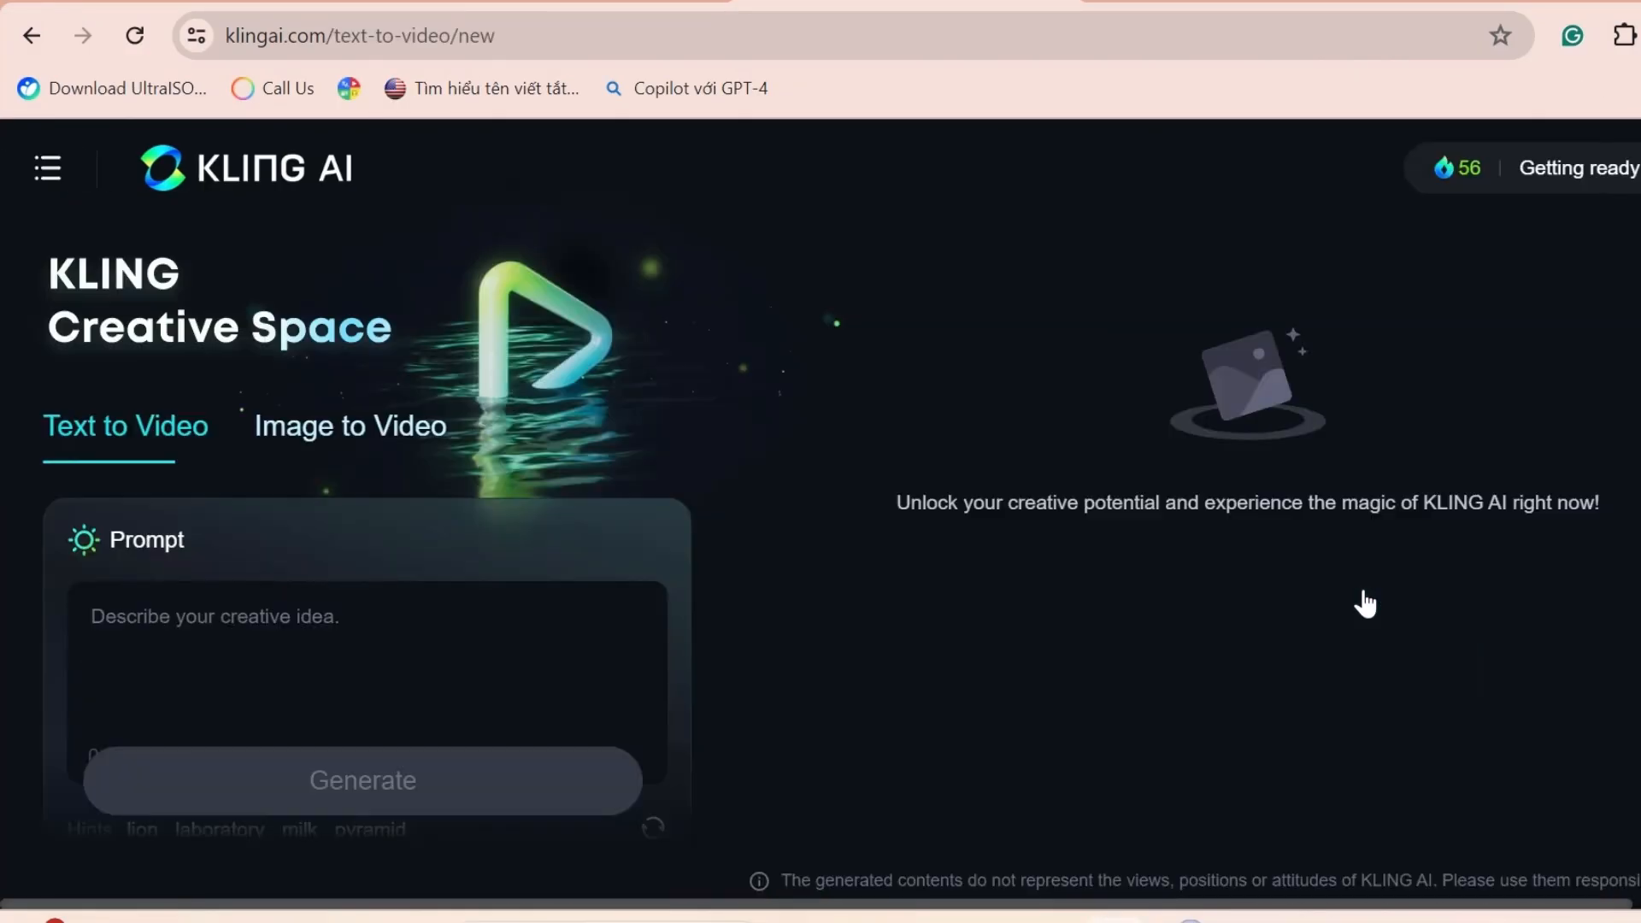
pyautogui.click(382, 445)
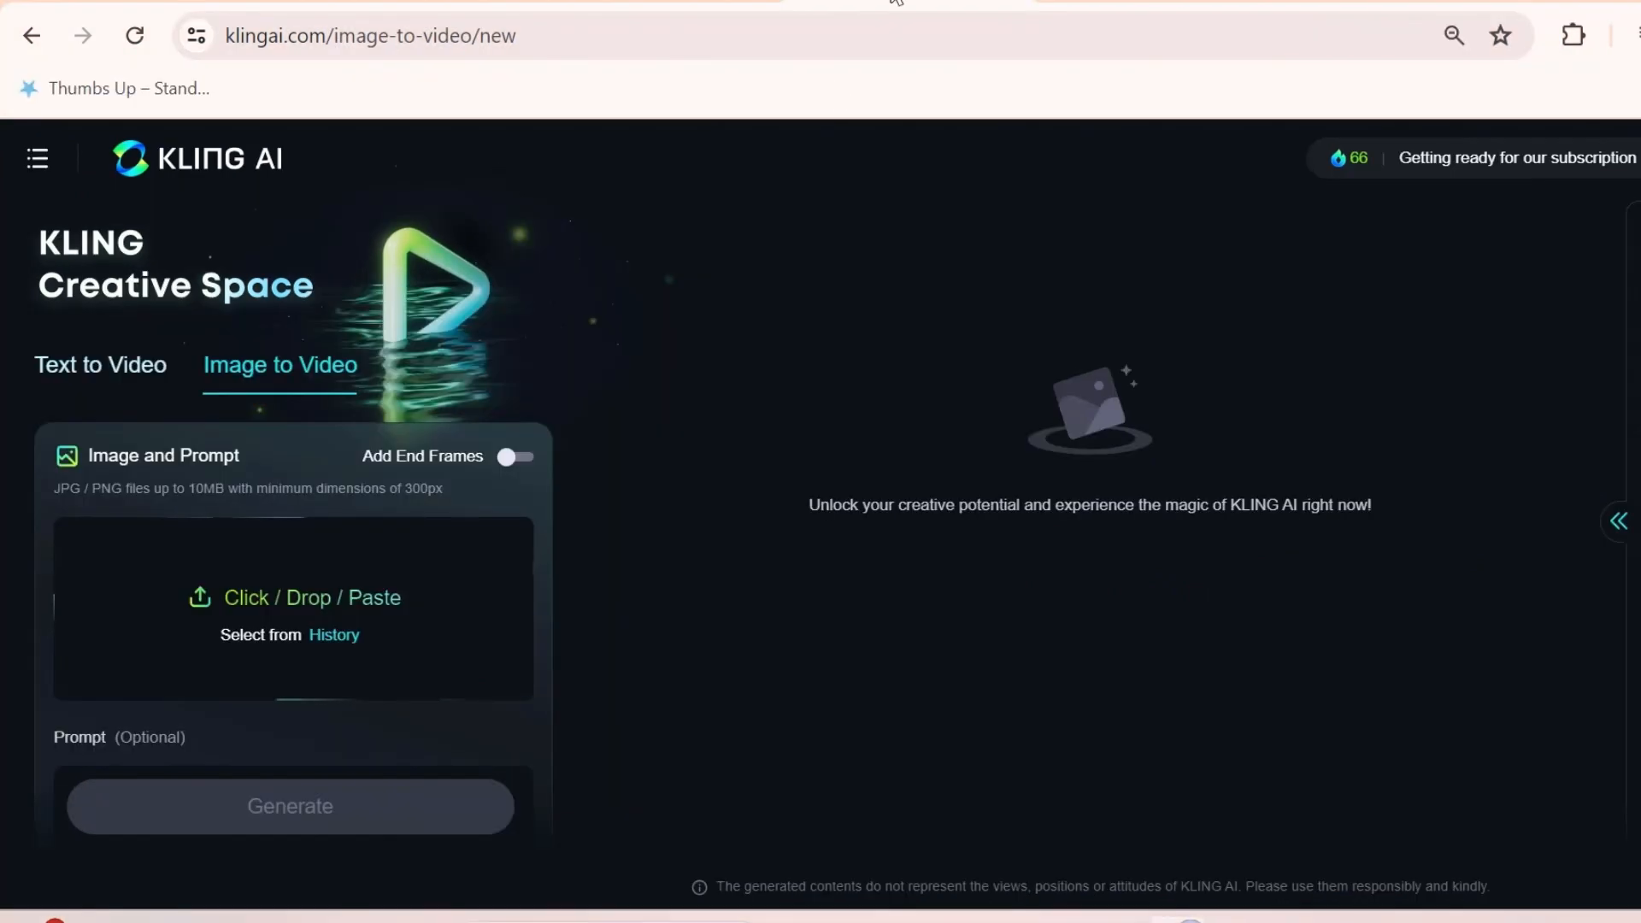
# Upload the "Untitled design" image from the Downloads folder as the source image for the video.
pyautogui.click(374, 598)
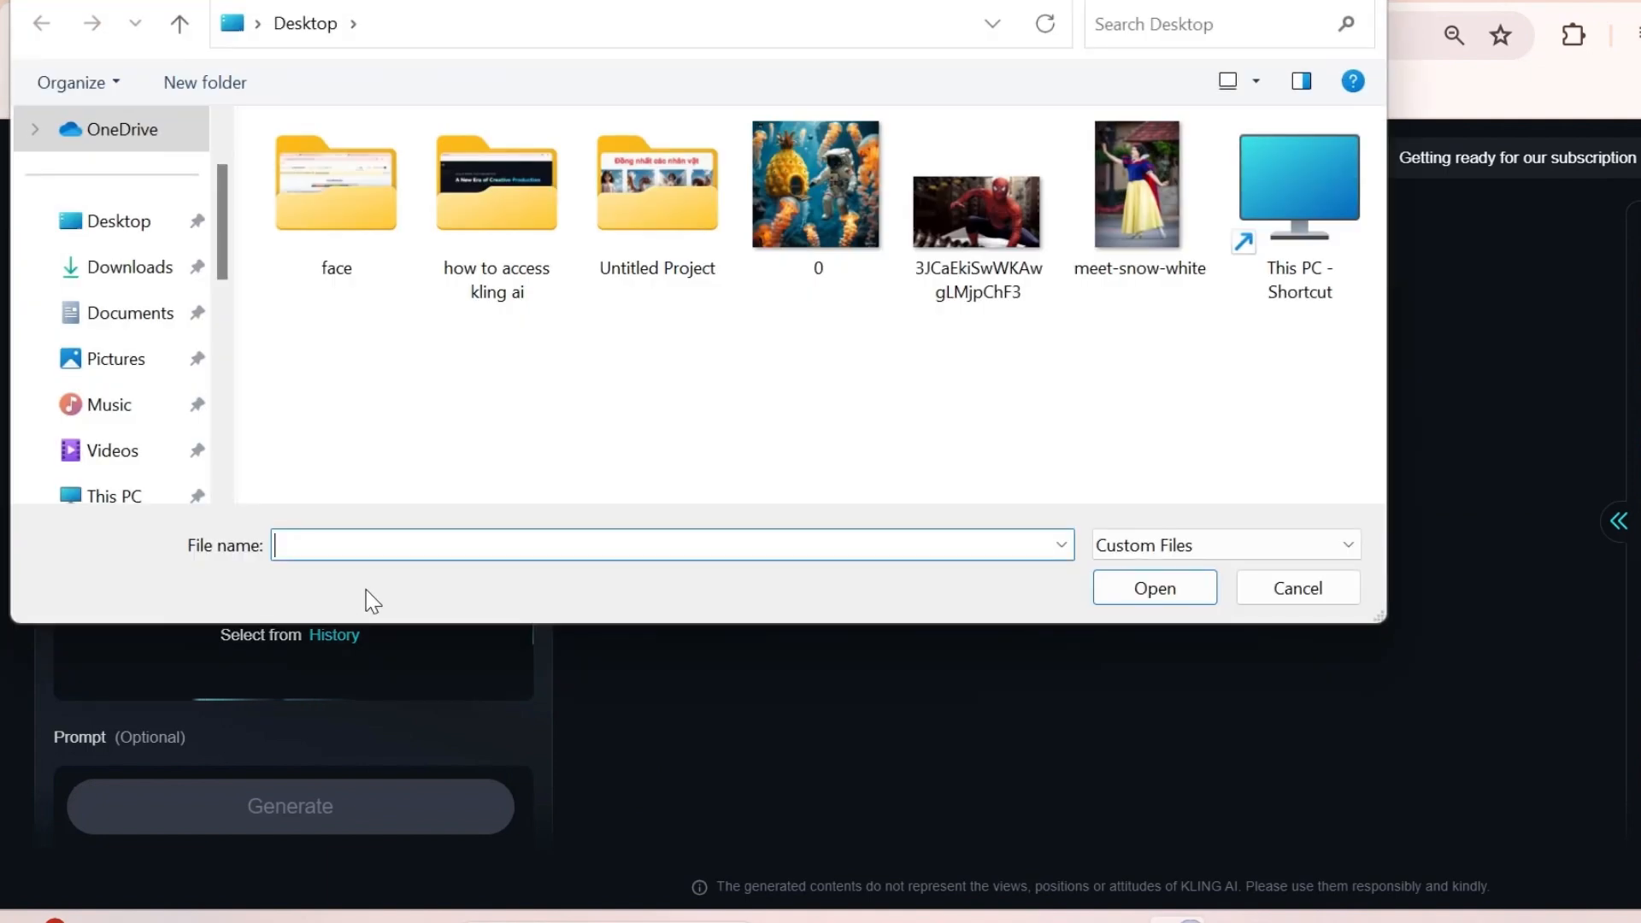
pyautogui.click(122, 282)
pyautogui.click(335, 248)
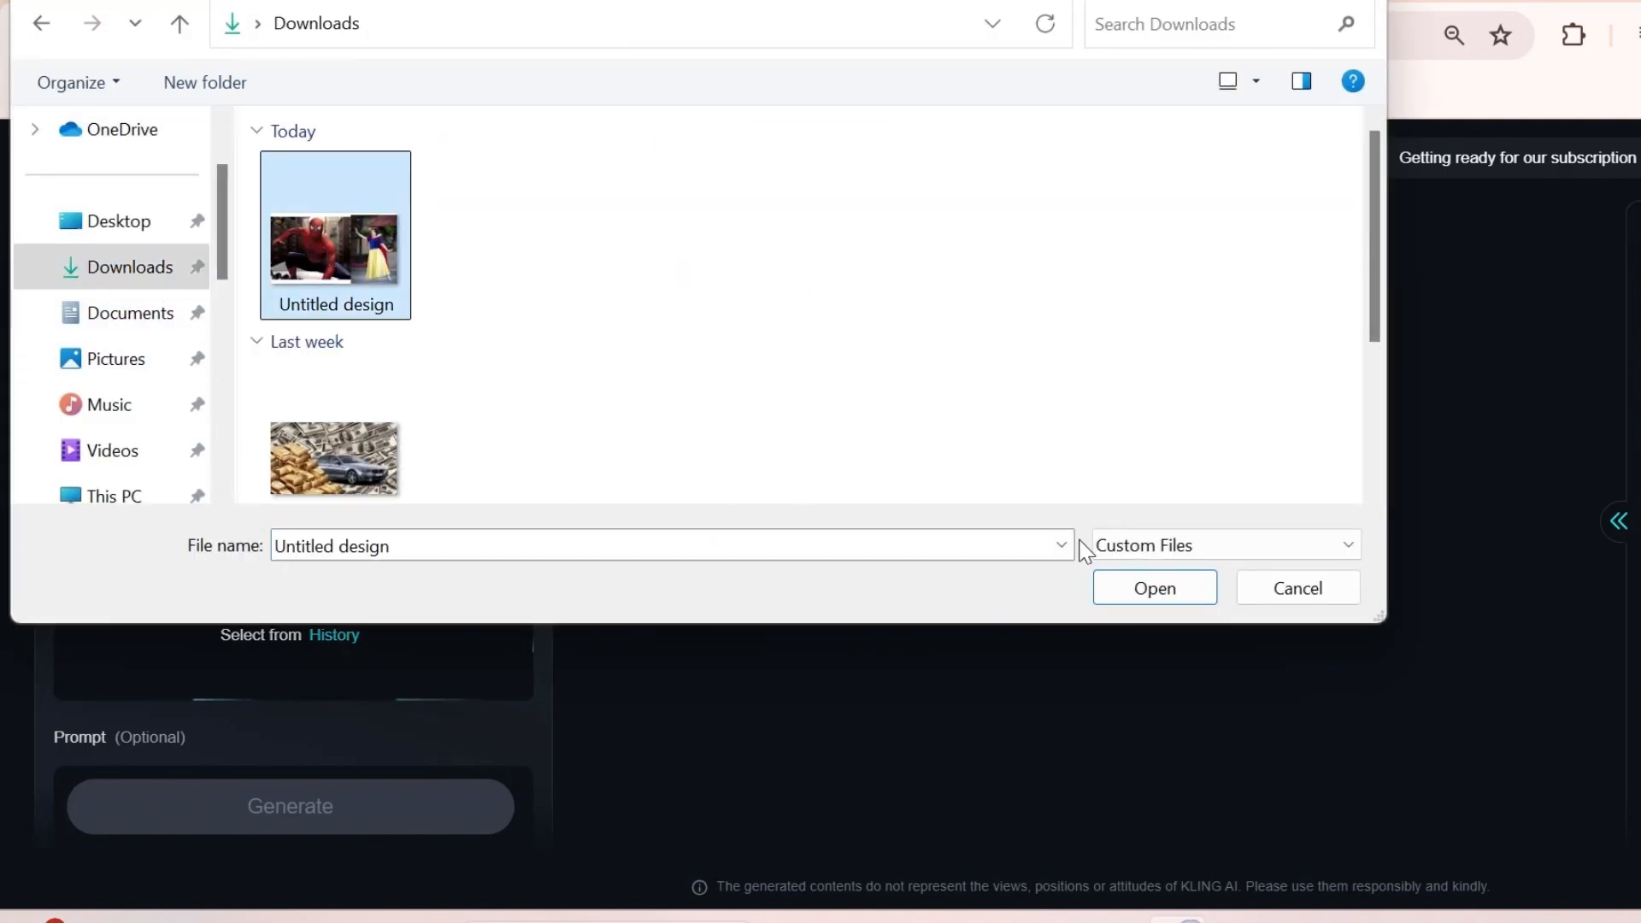
pyautogui.click(1155, 589)
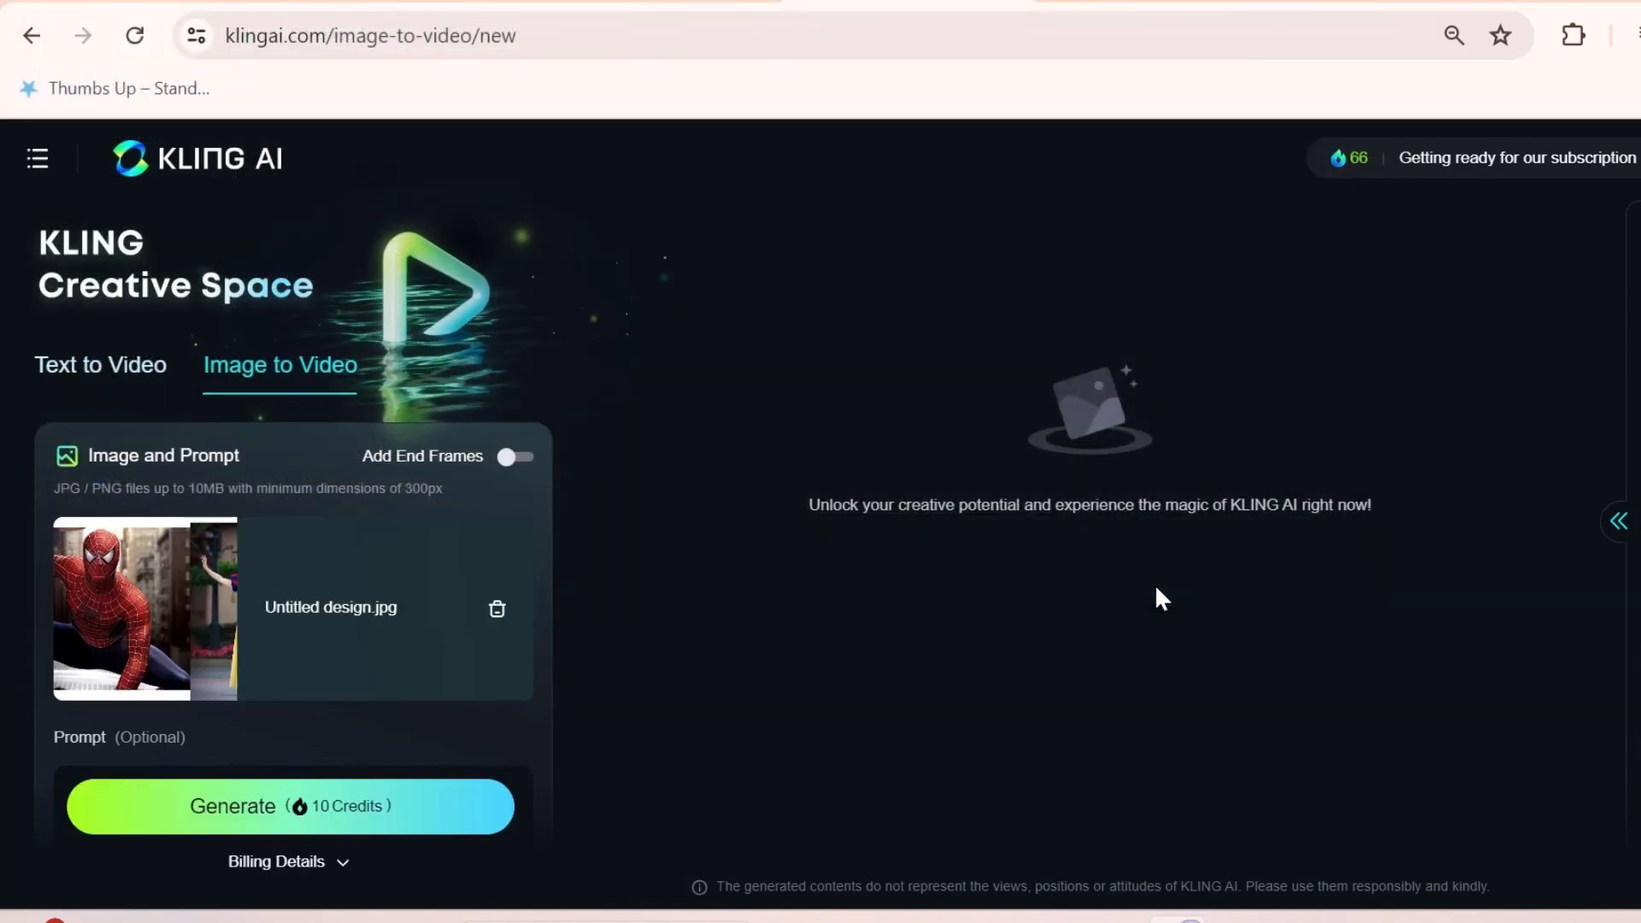
# Generate a video from the image with the prompt "They are hugging each other" and preview the result.
pyautogui.scroll(-5, 436, 676)
pyautogui.click(438, 684)
pyautogui.scroll(3, 314, 590)
pyautogui.click(312, 647)
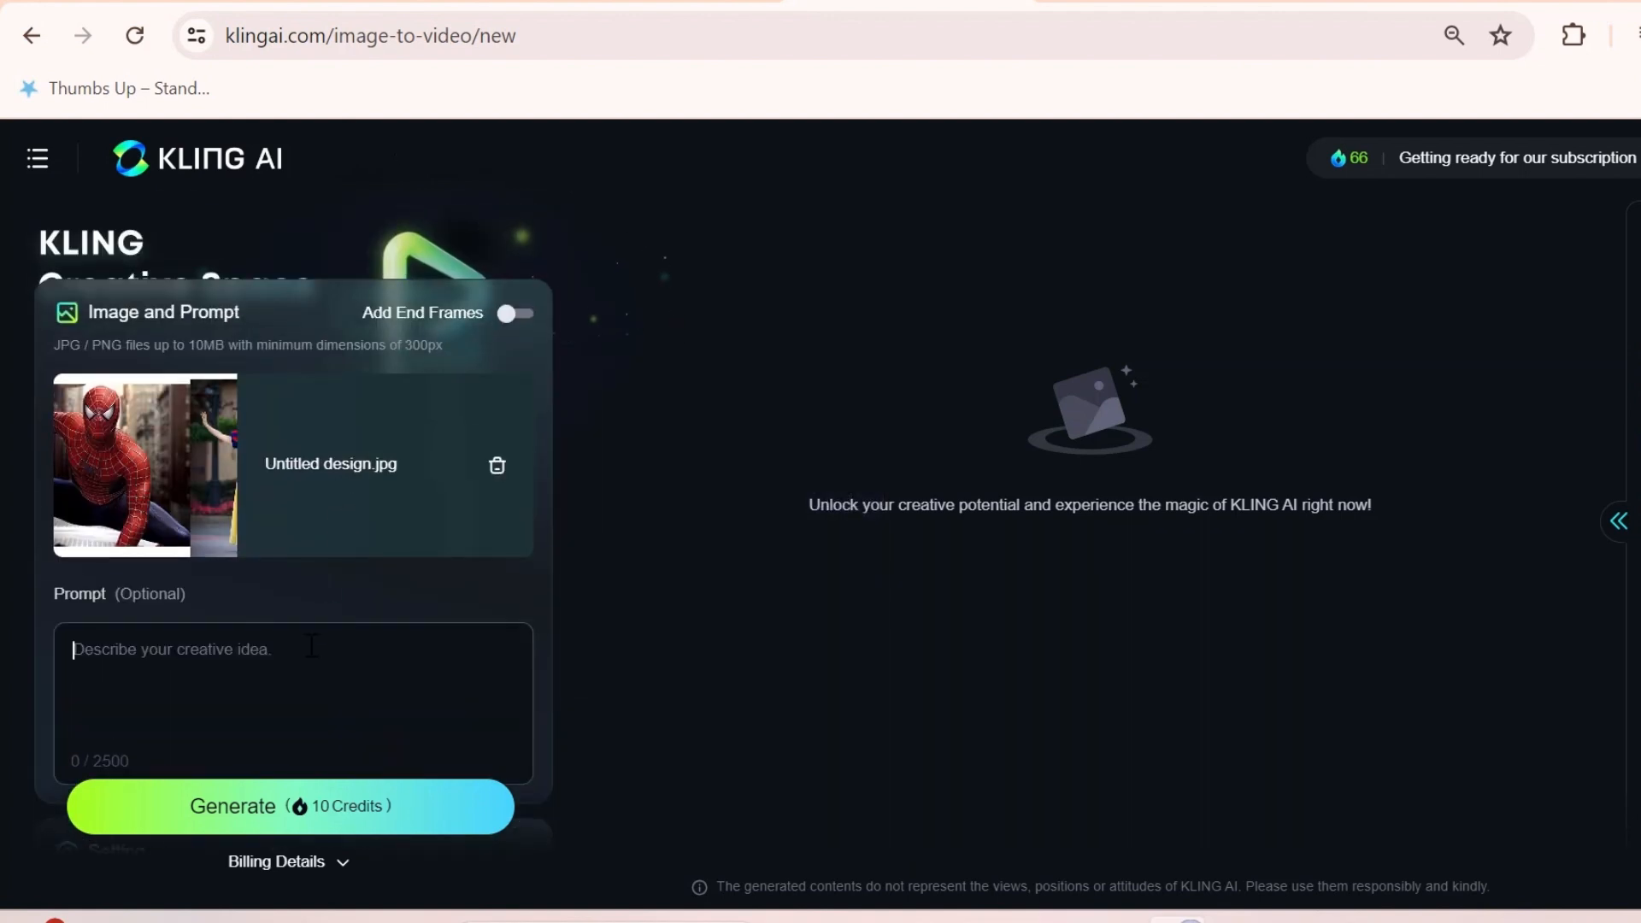
pyautogui.write('They are hugging each other')
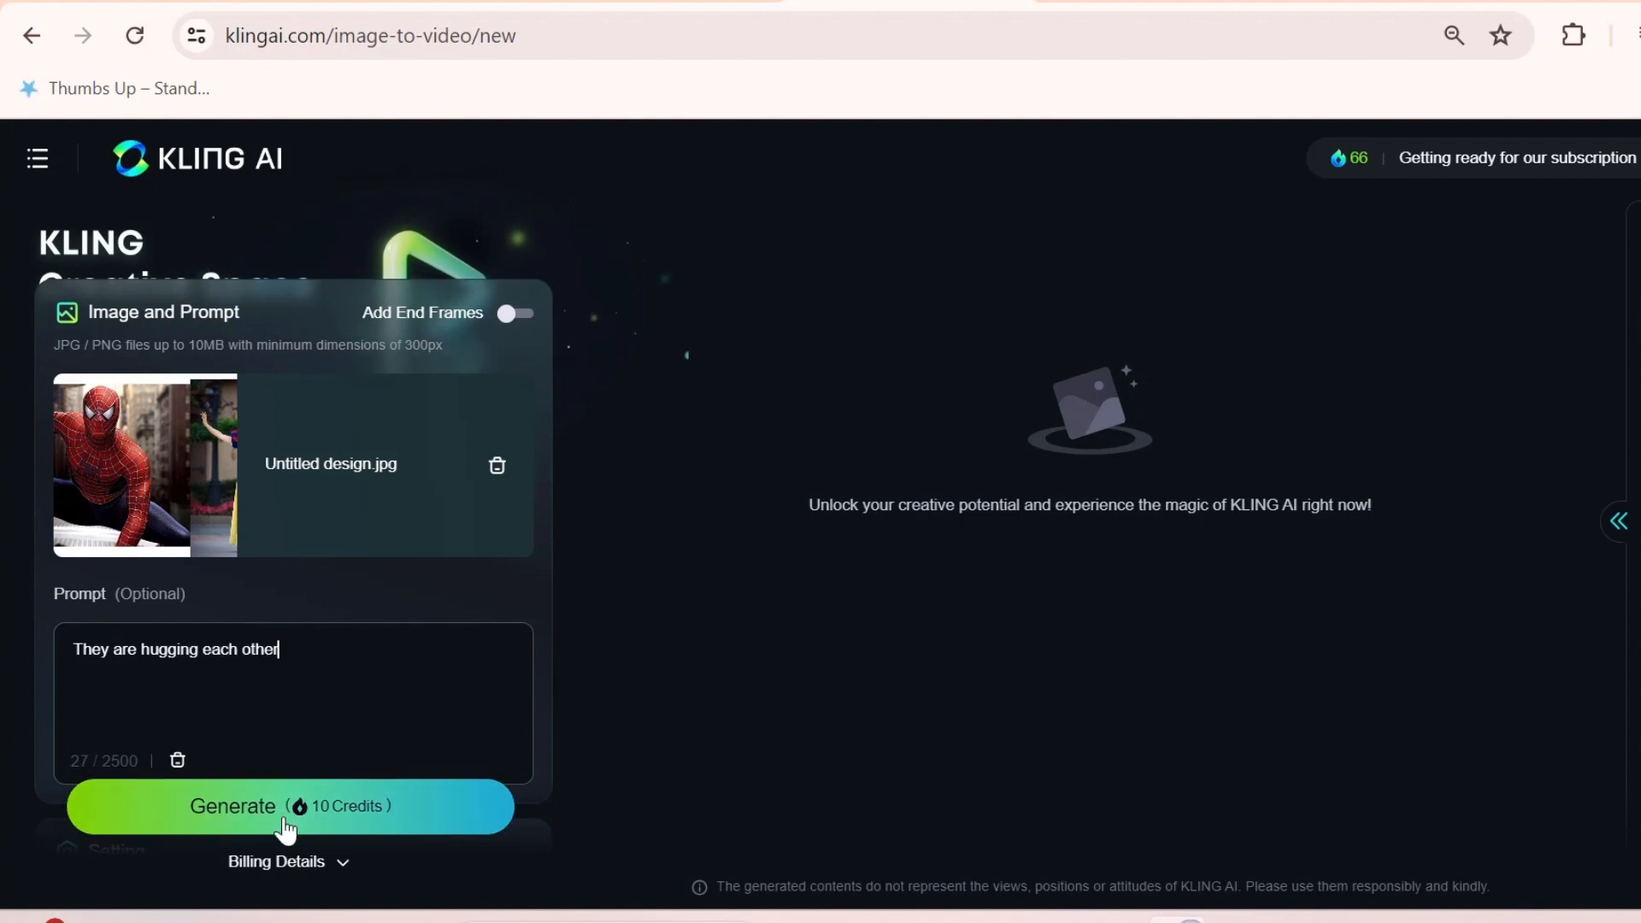
pyautogui.click(287, 822)
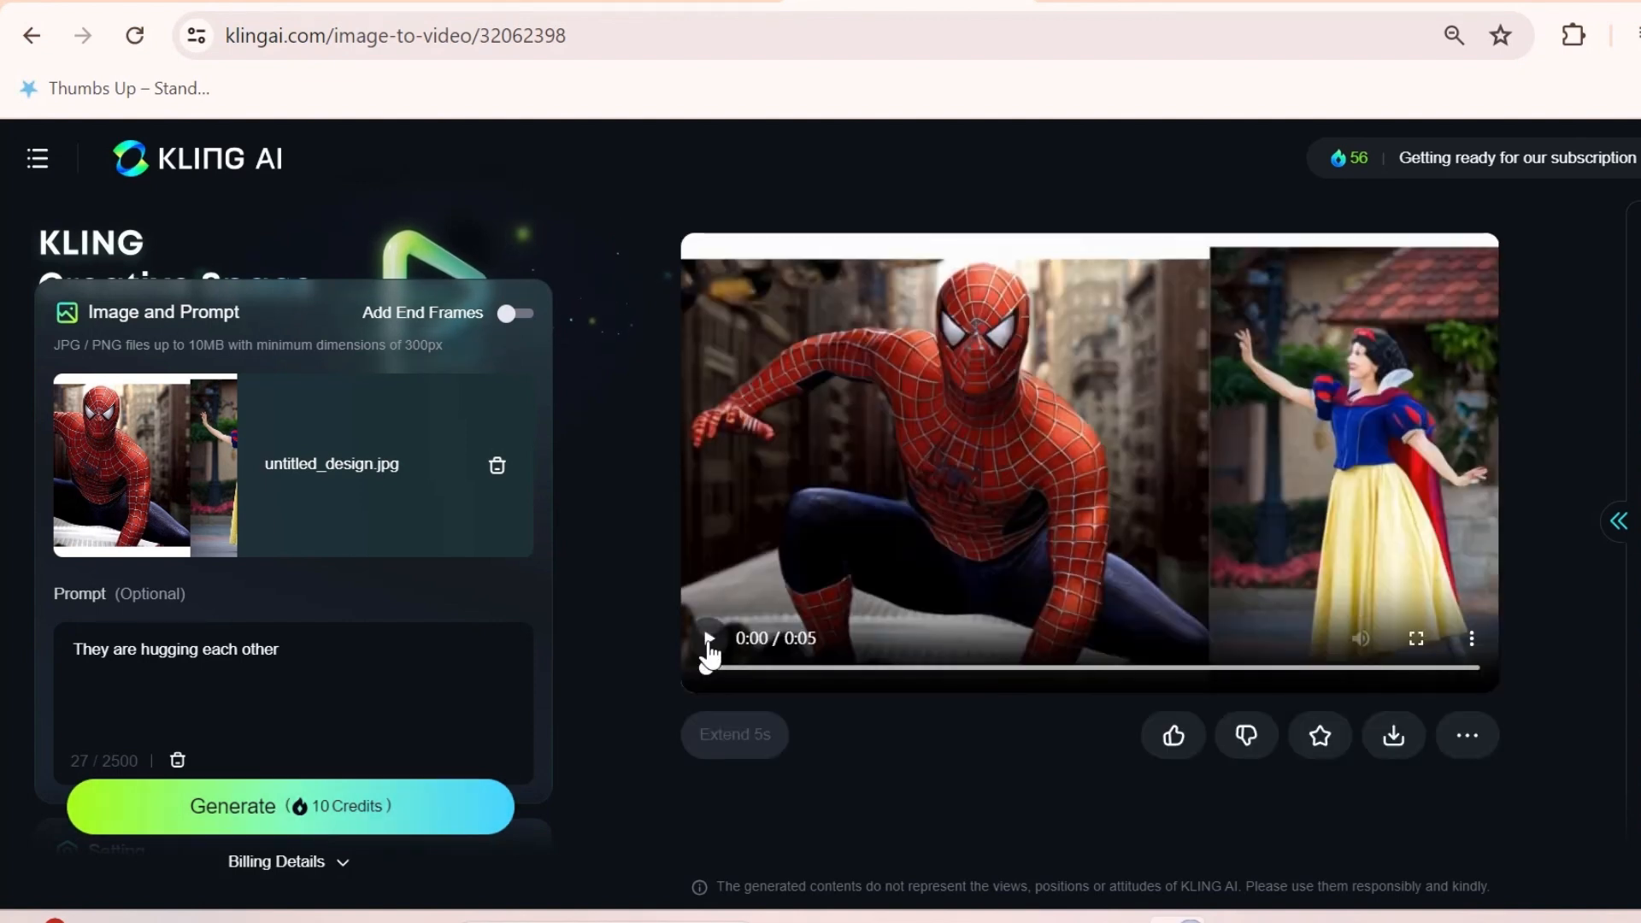
pyautogui.click(708, 643)
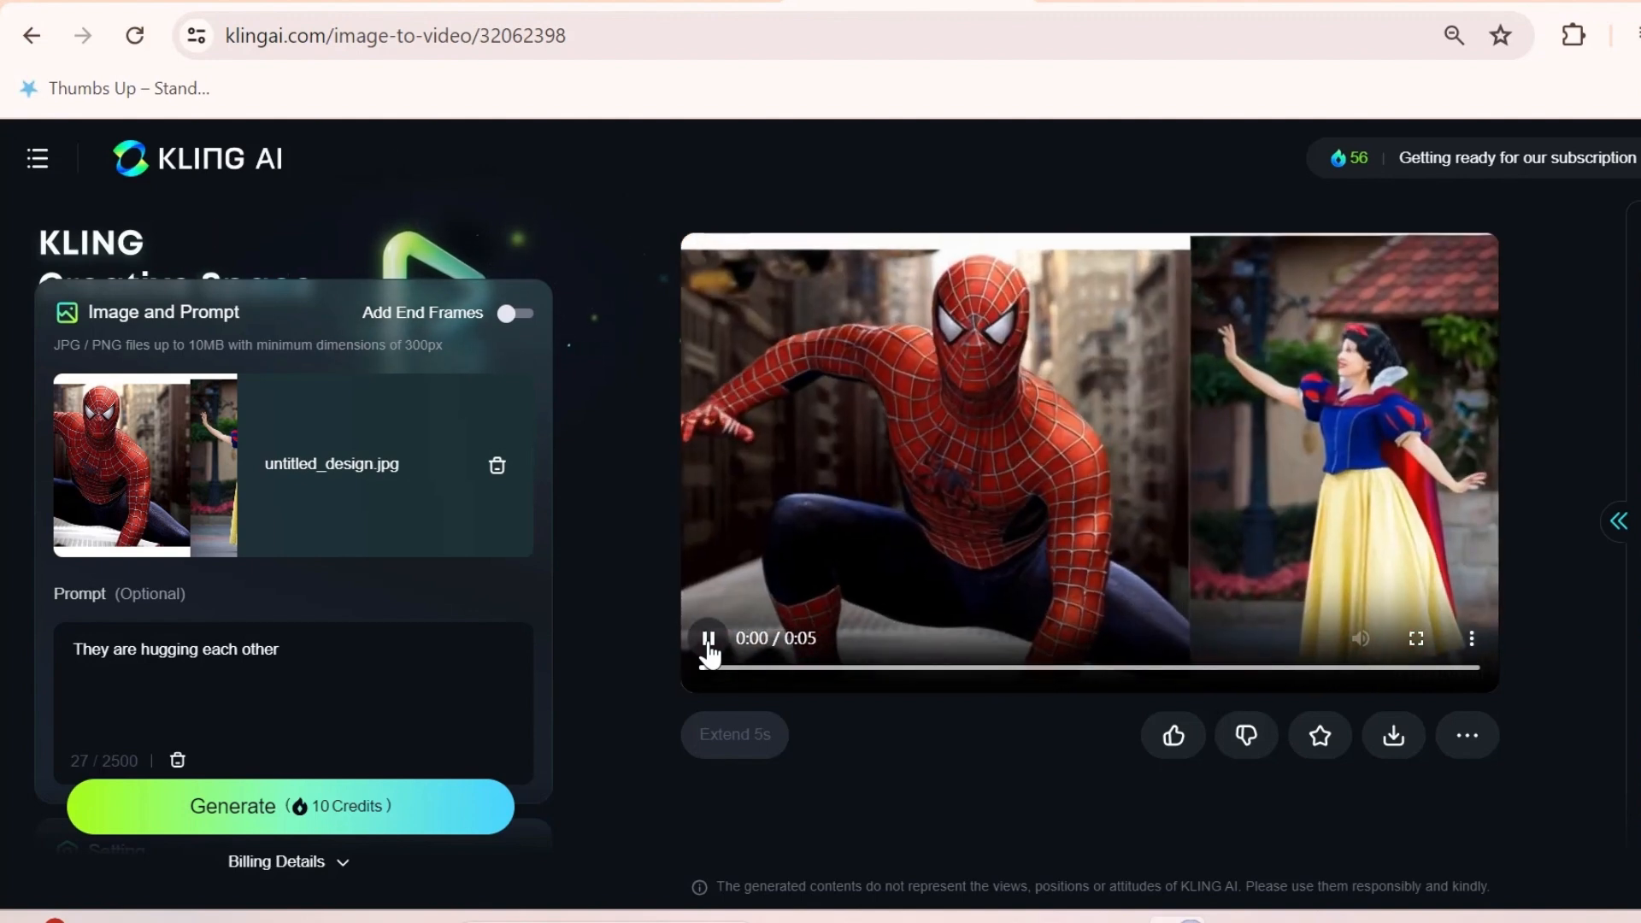
pyautogui.click(708, 639)
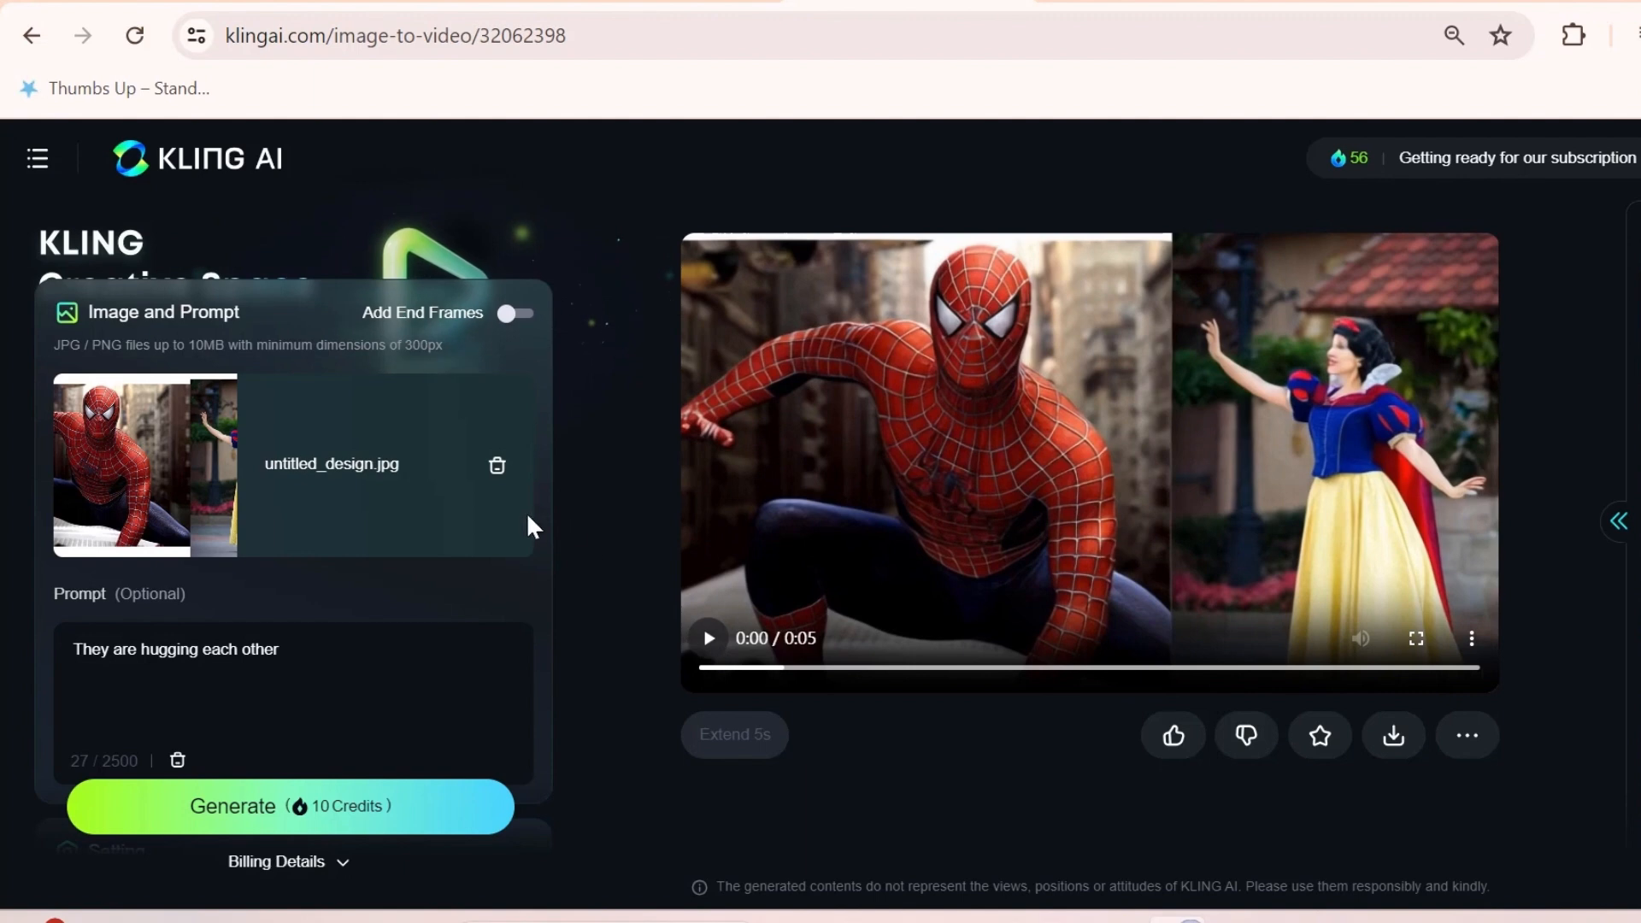
# Replace the source image with Mona_Lisa,_by_Leonardo_da_Vinci,_from_C2RMF_retouched from the Desktop folder.
pyautogui.click(499, 469)
pyautogui.scroll(2, 461, 504)
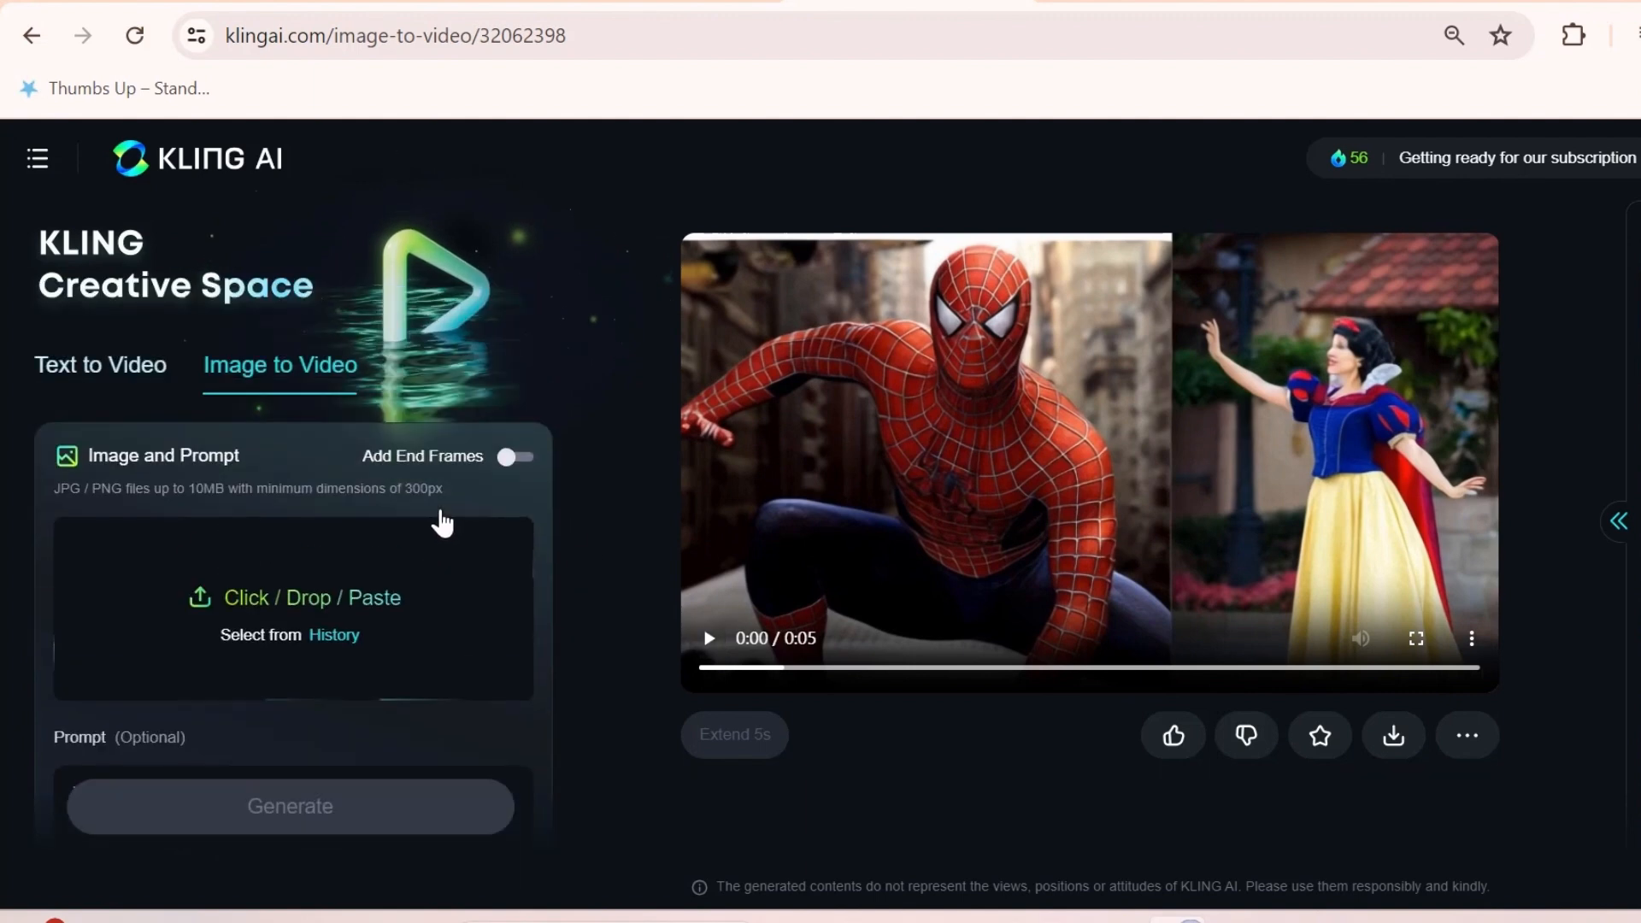
pyautogui.click(330, 601)
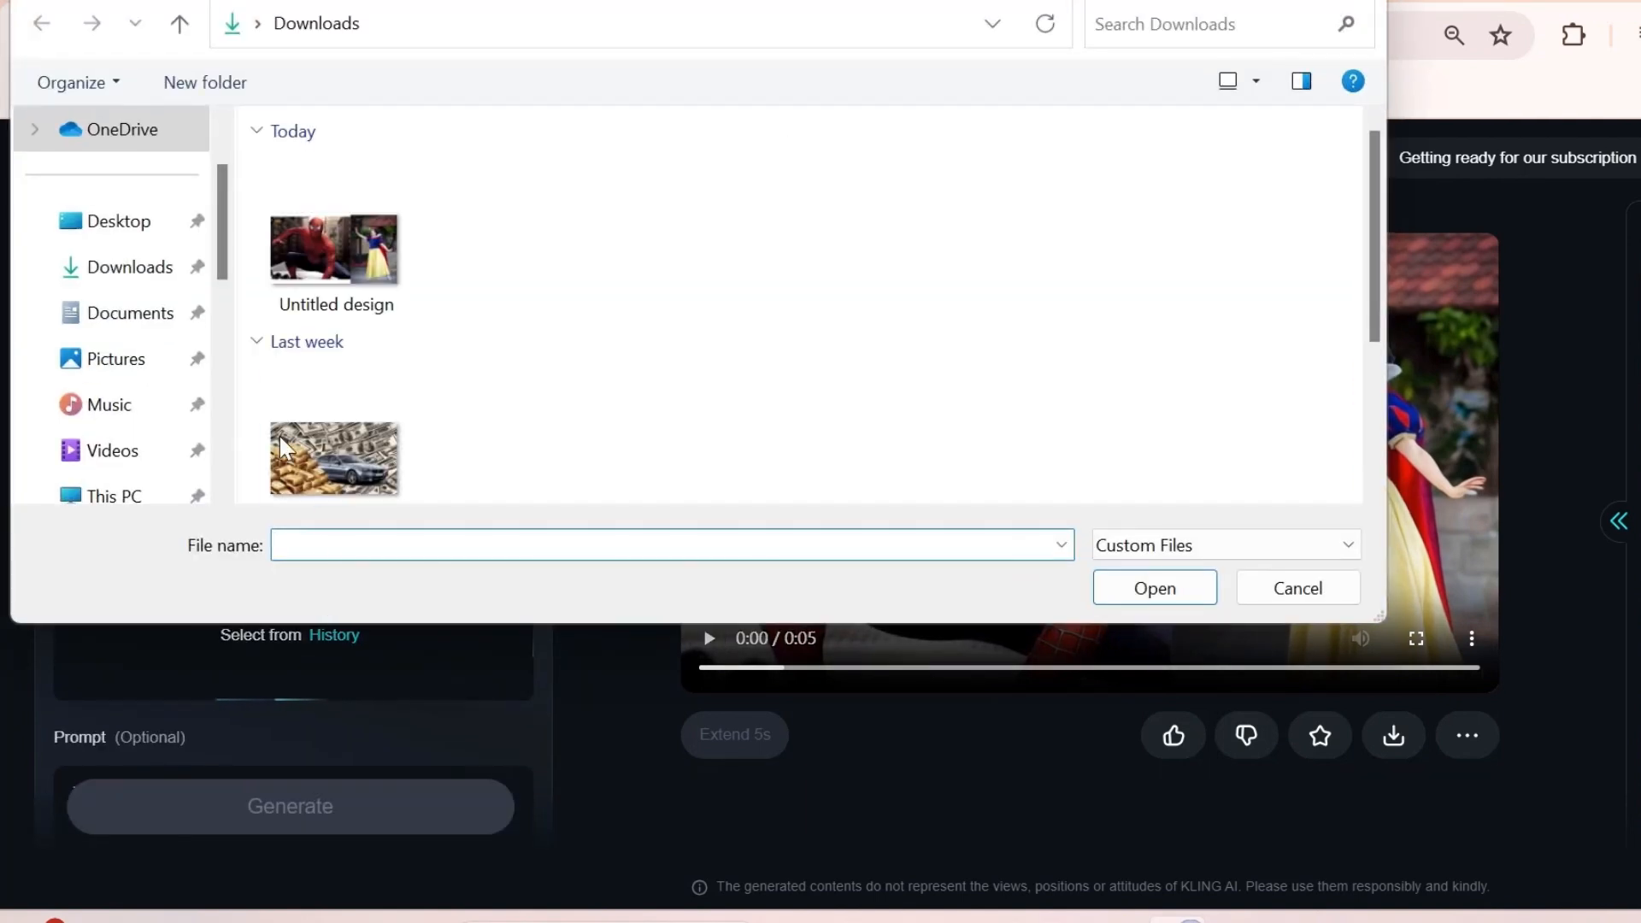
pyautogui.click(144, 229)
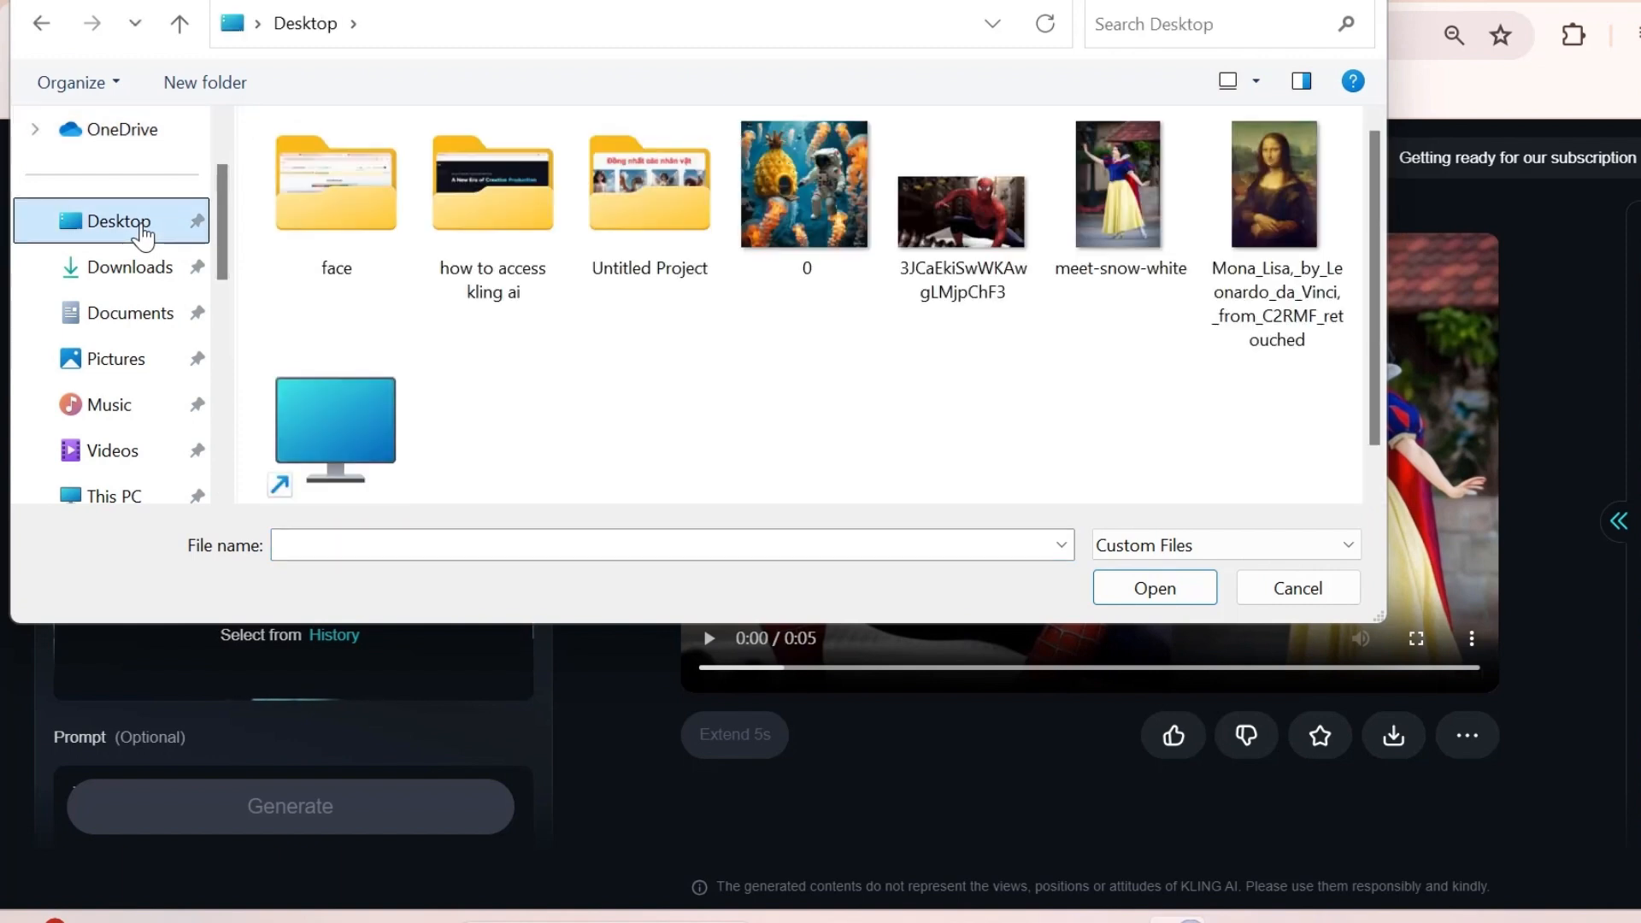
pyautogui.click(1294, 179)
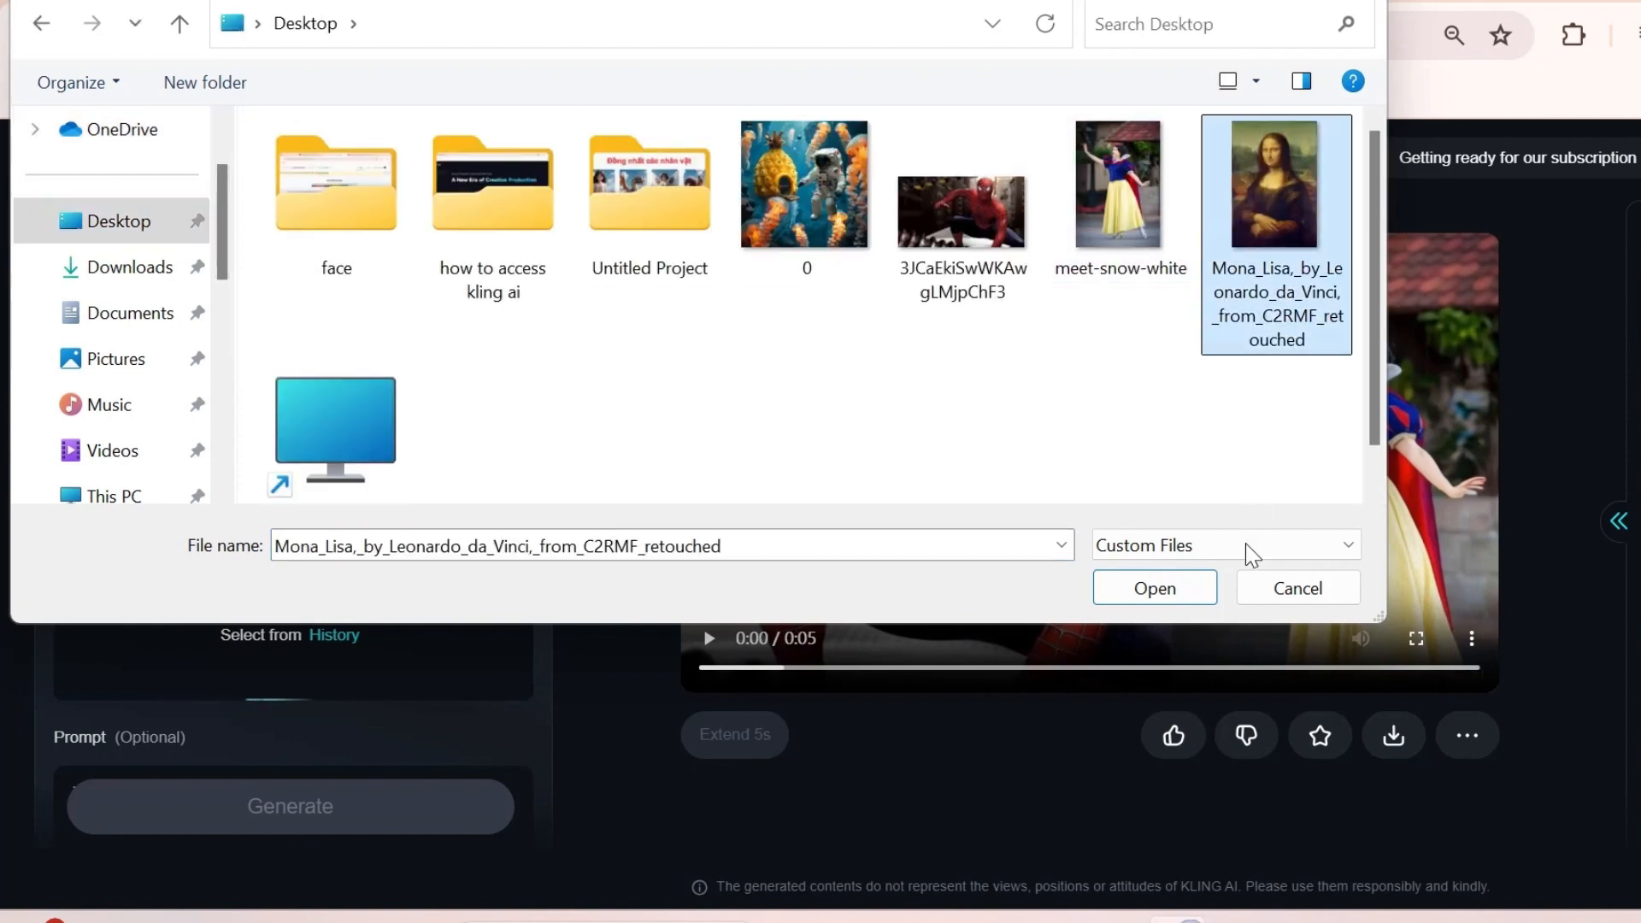
pyautogui.click(1171, 592)
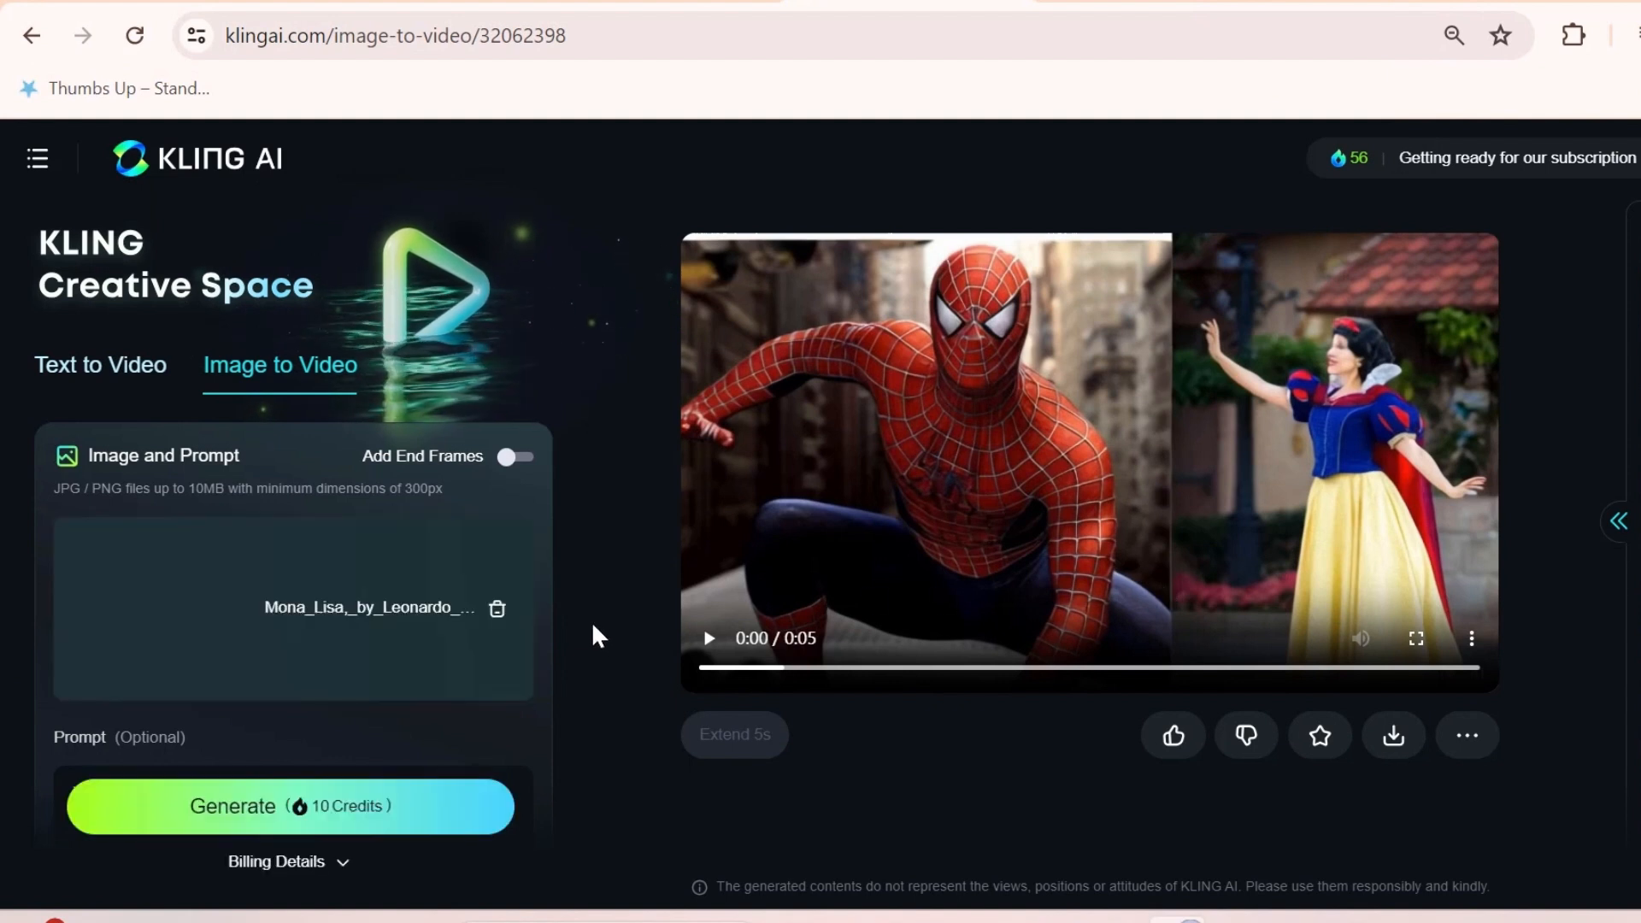
# Replace the prompt with "she is eating ice cream", generate the Mona Lisa video and preview the result.
pyautogui.scroll(-1, 487, 601)
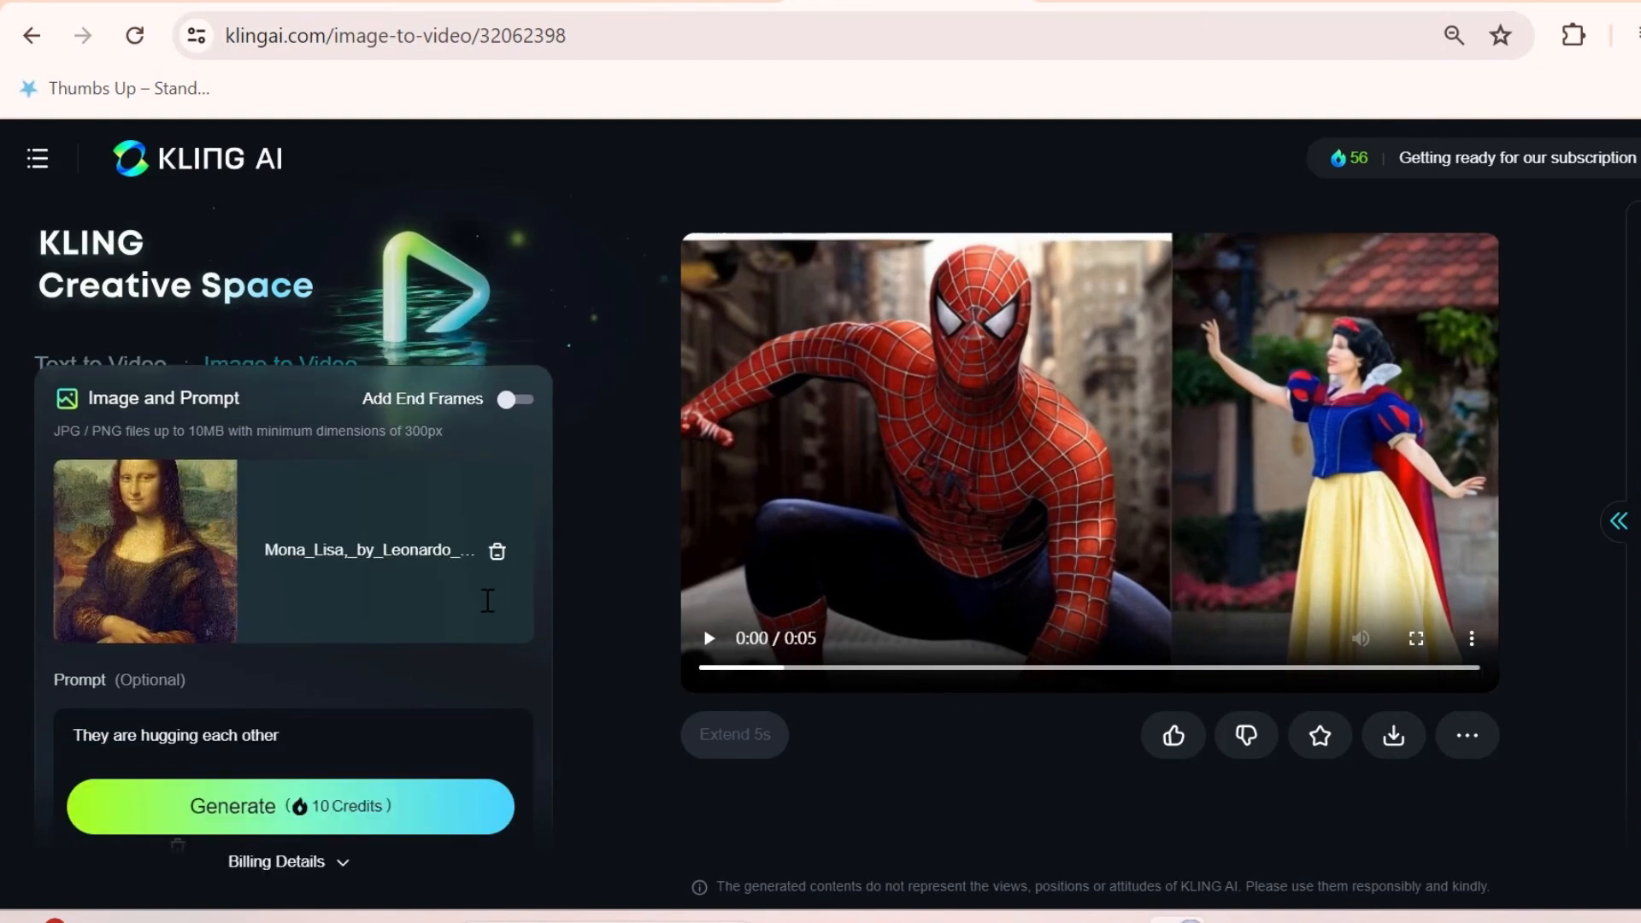
pyautogui.scroll(-3, 488, 601)
pyautogui.moveTo(282, 508); pyautogui.dragTo(95, 540)
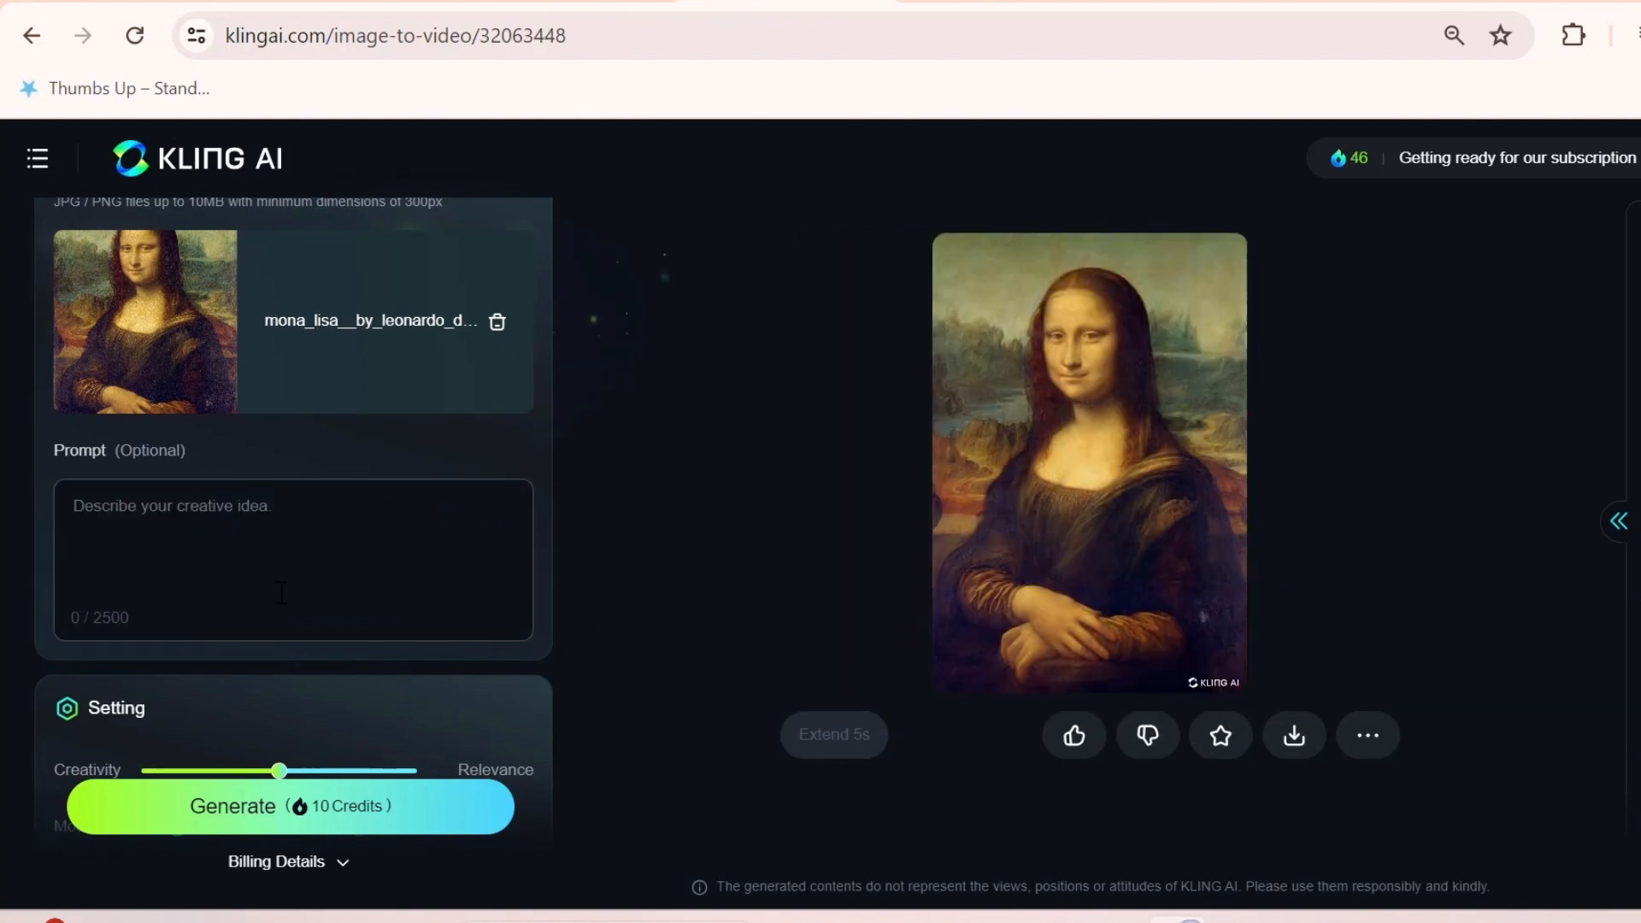
pyautogui.write('s')
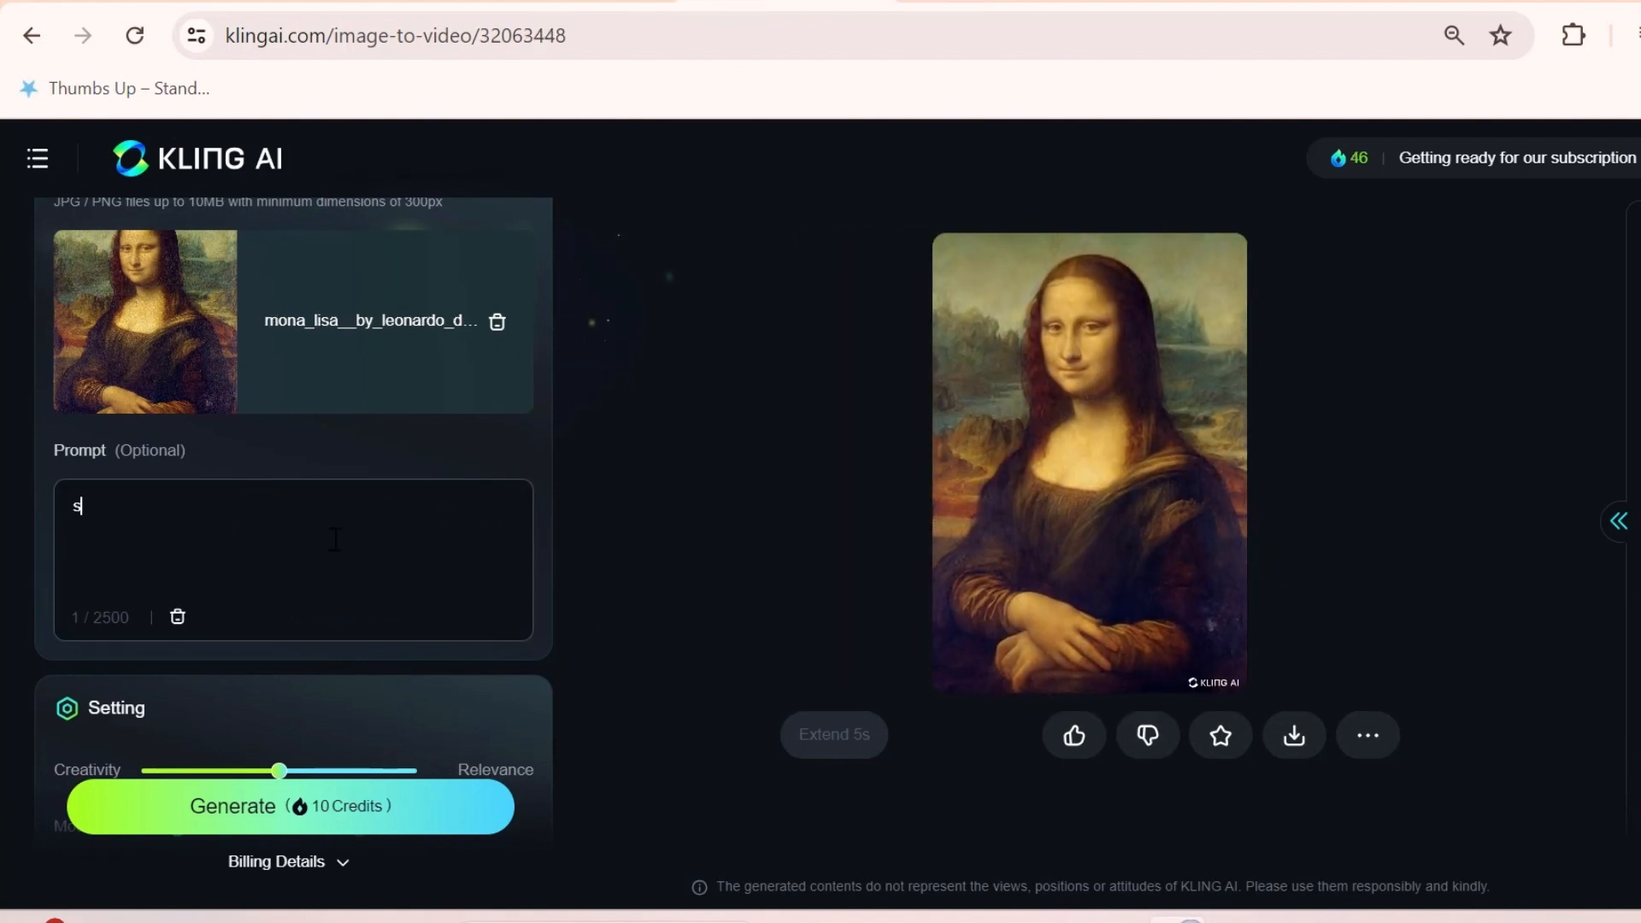
pyautogui.write('he is eating ice cream')
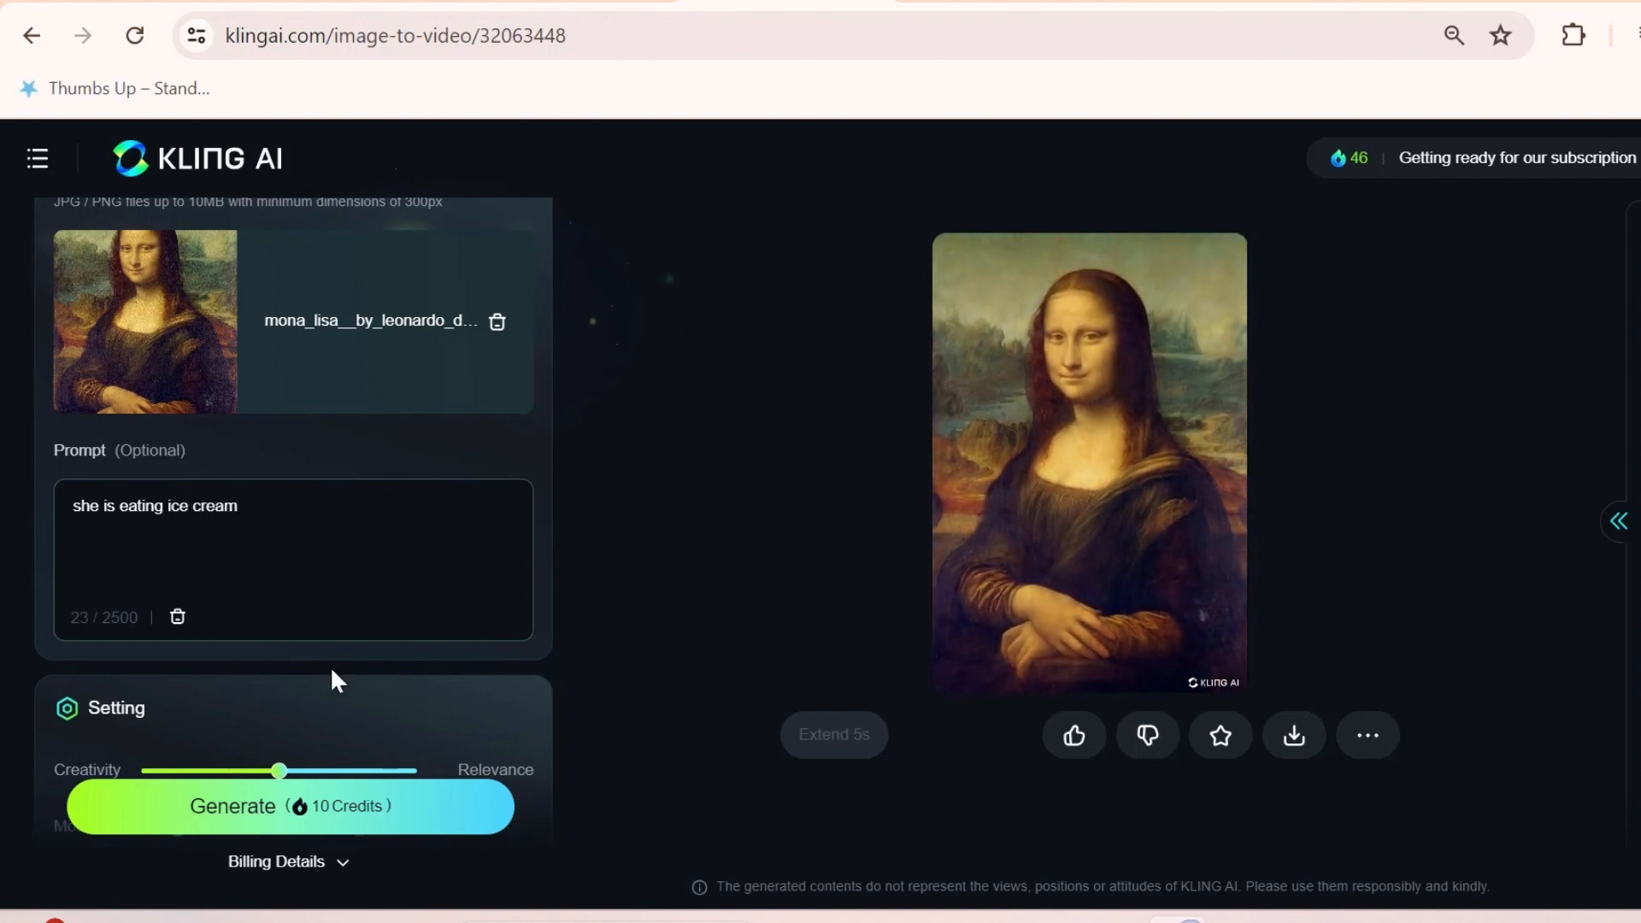
pyautogui.click(347, 807)
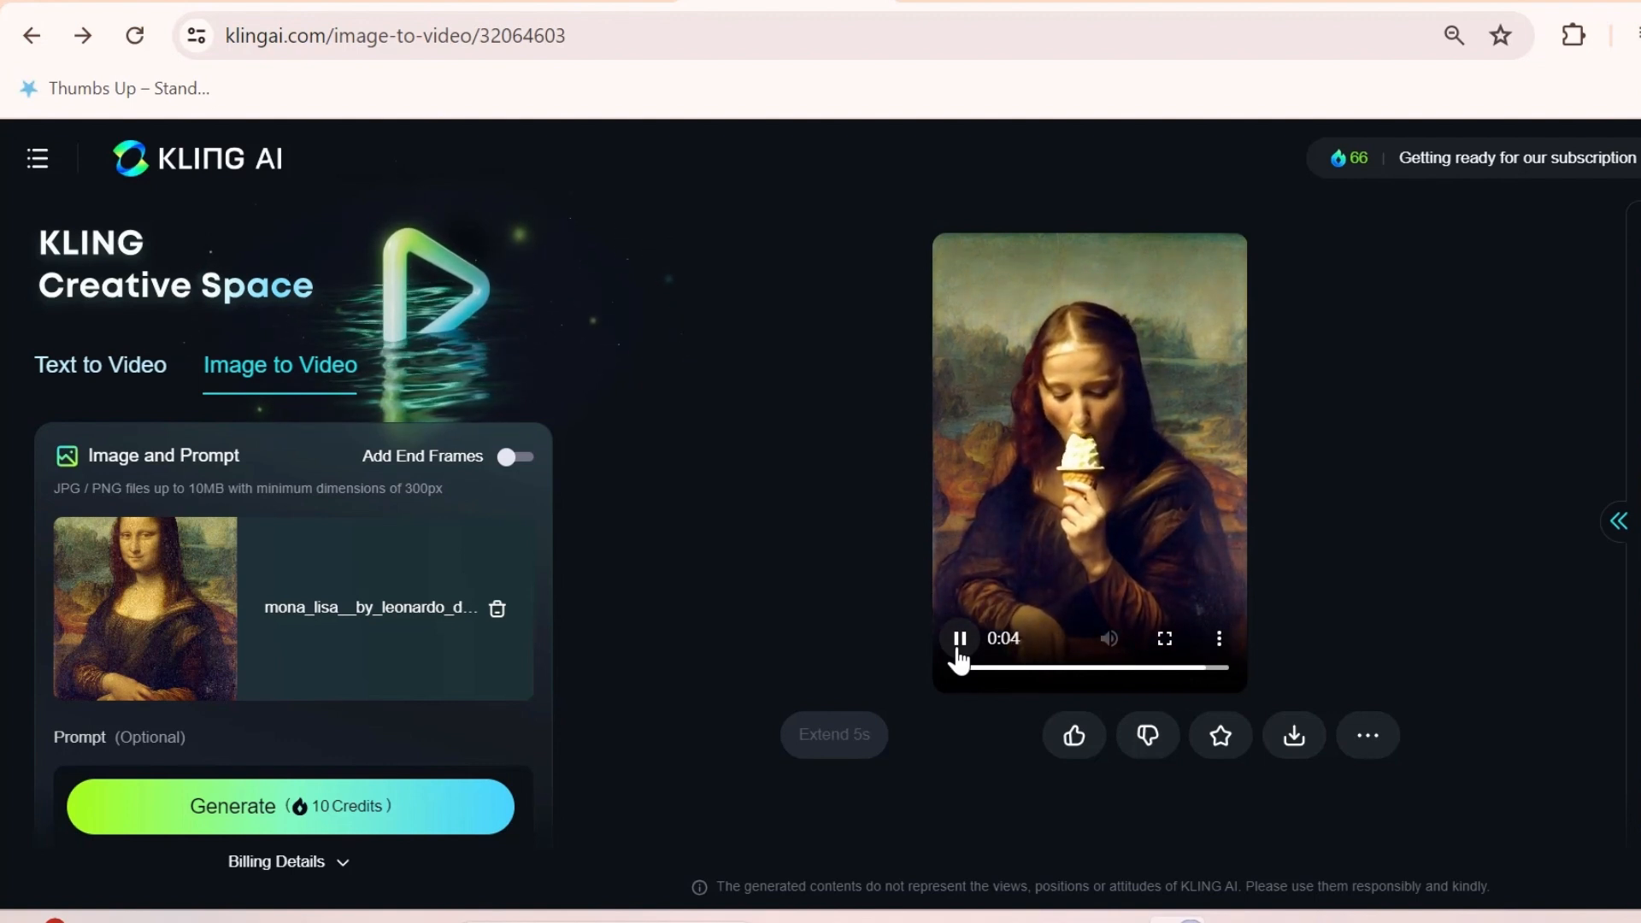
pyautogui.click(959, 651)
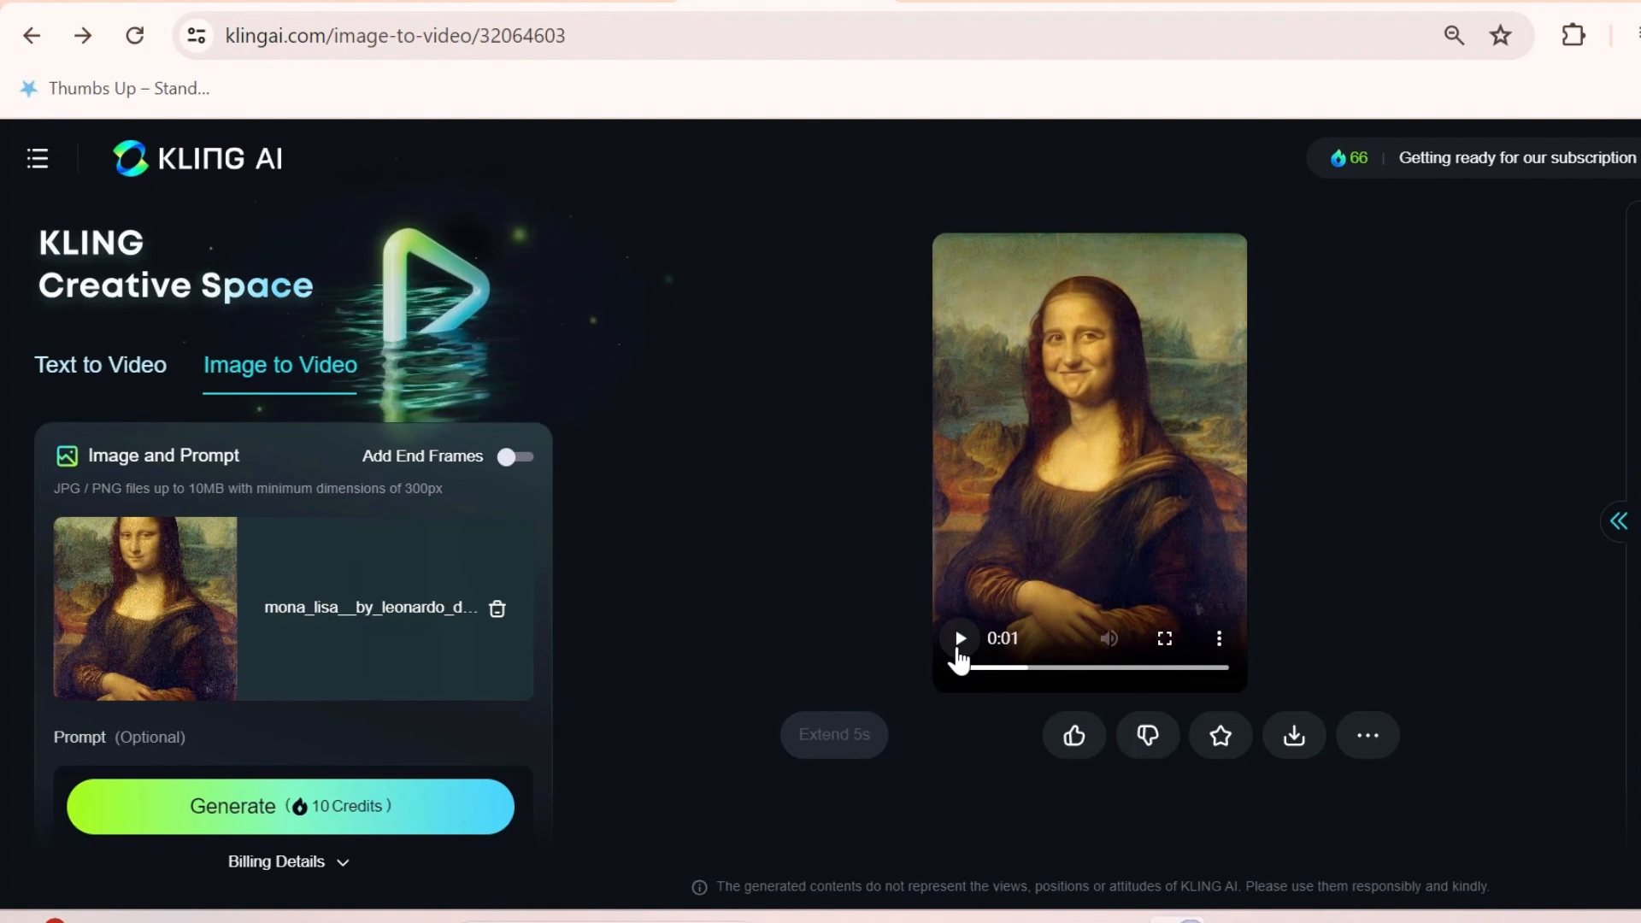
pyautogui.scroll(-2, 524, 586)
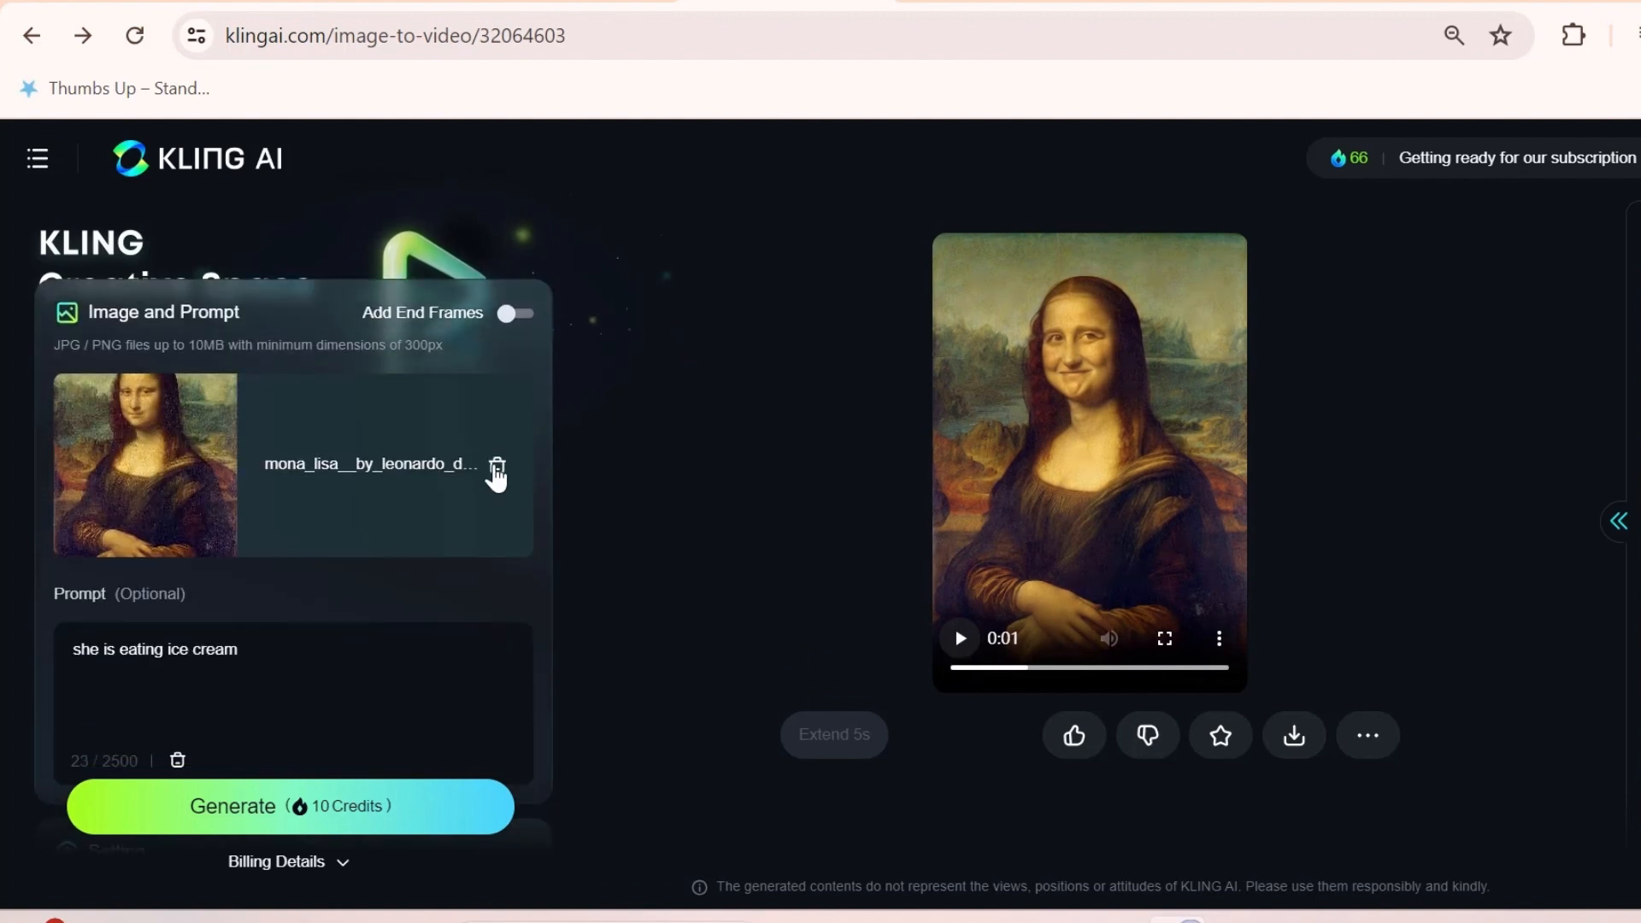
# Replace the Mona Lisa source image with the image "unnamed" from the Desktop folder.
pyautogui.click(496, 467)
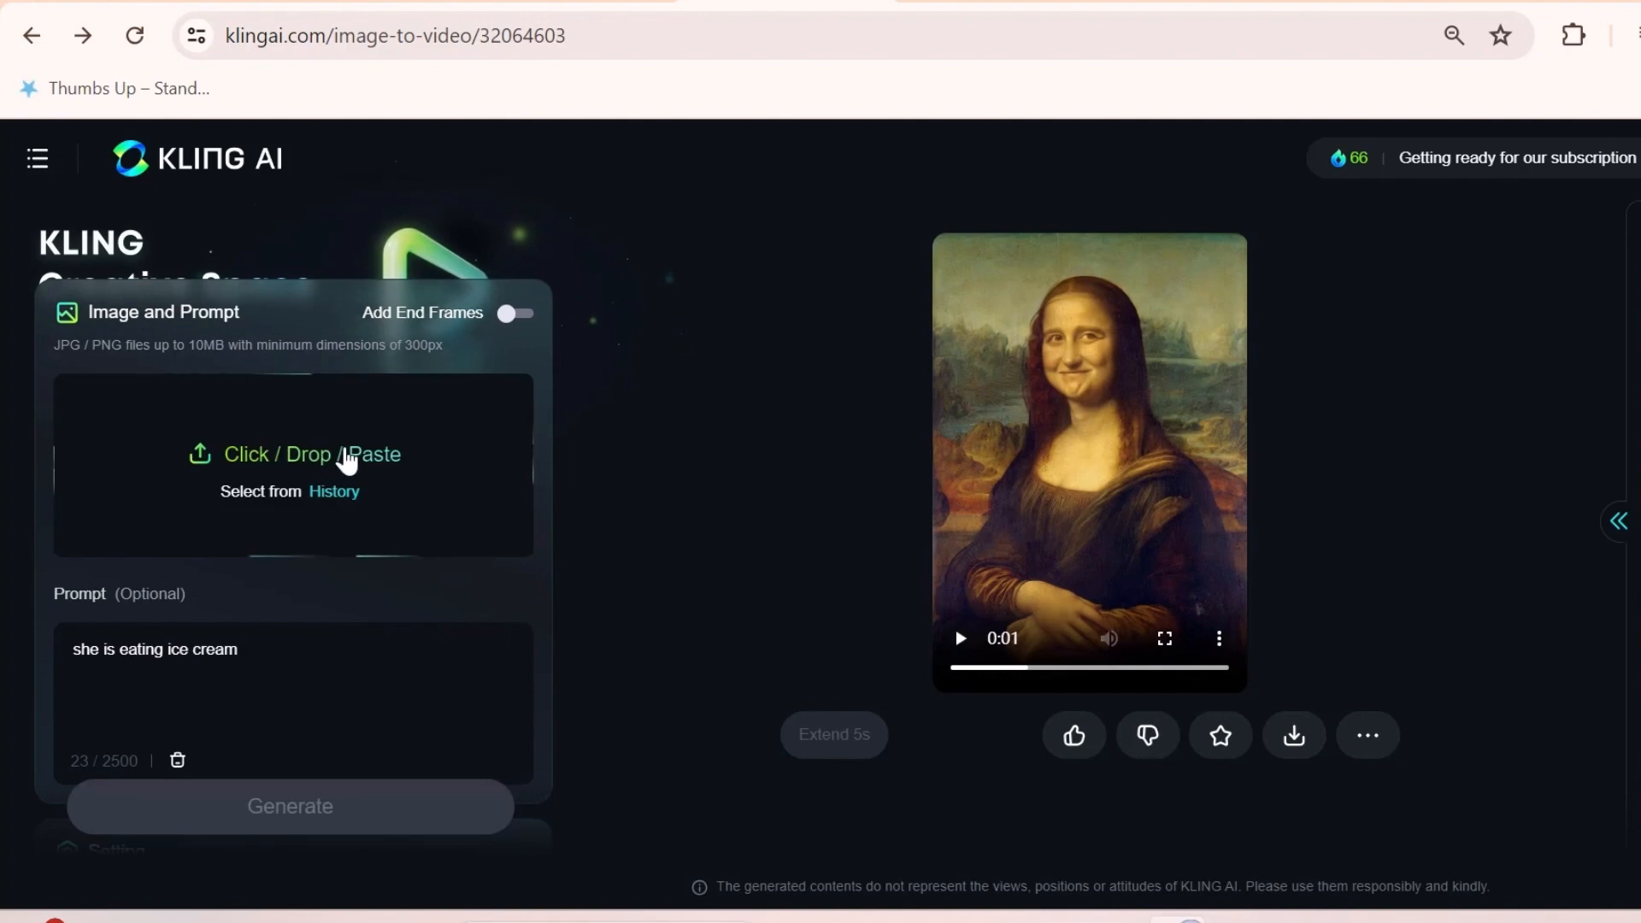
pyautogui.click(347, 462)
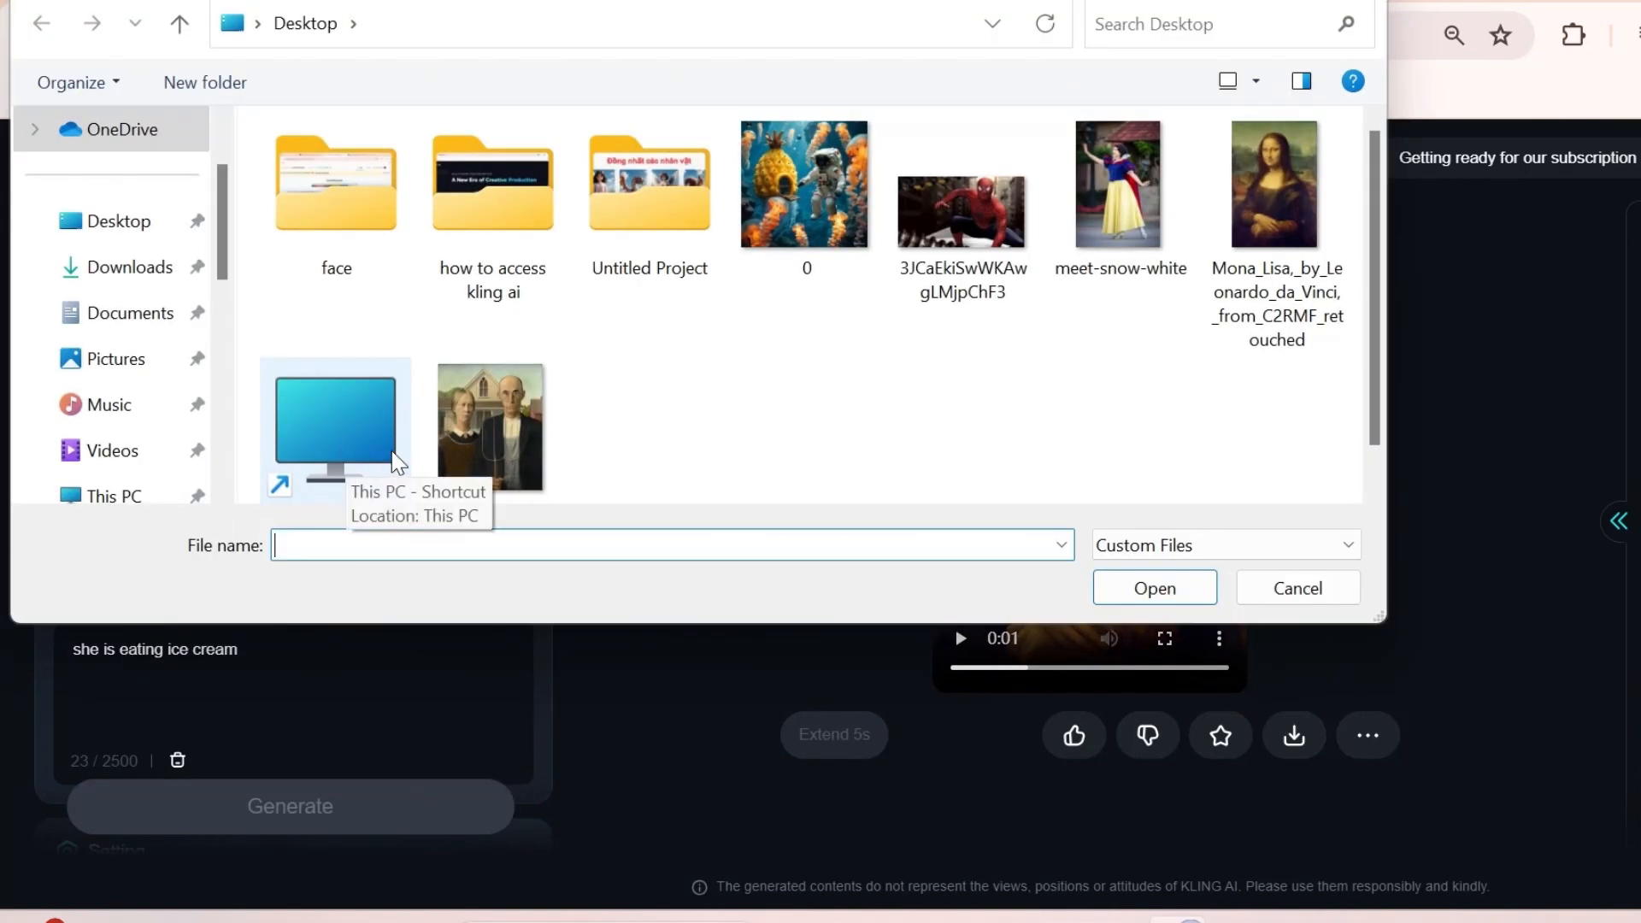
pyautogui.scroll(-1, 539, 414)
pyautogui.click(536, 413)
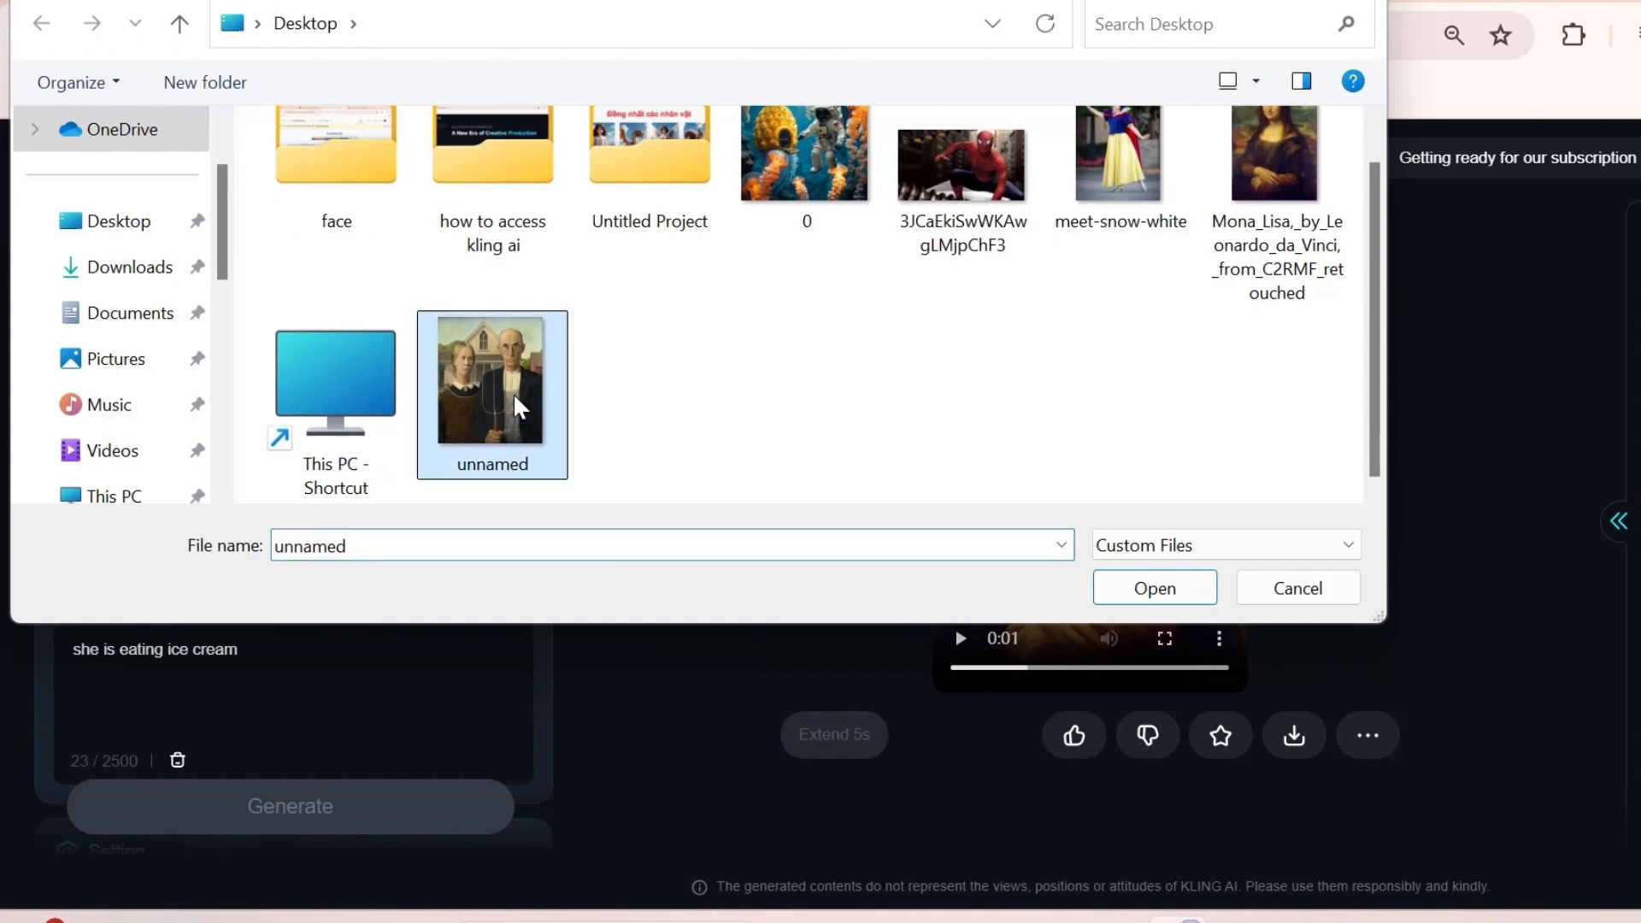
pyautogui.click(1164, 590)
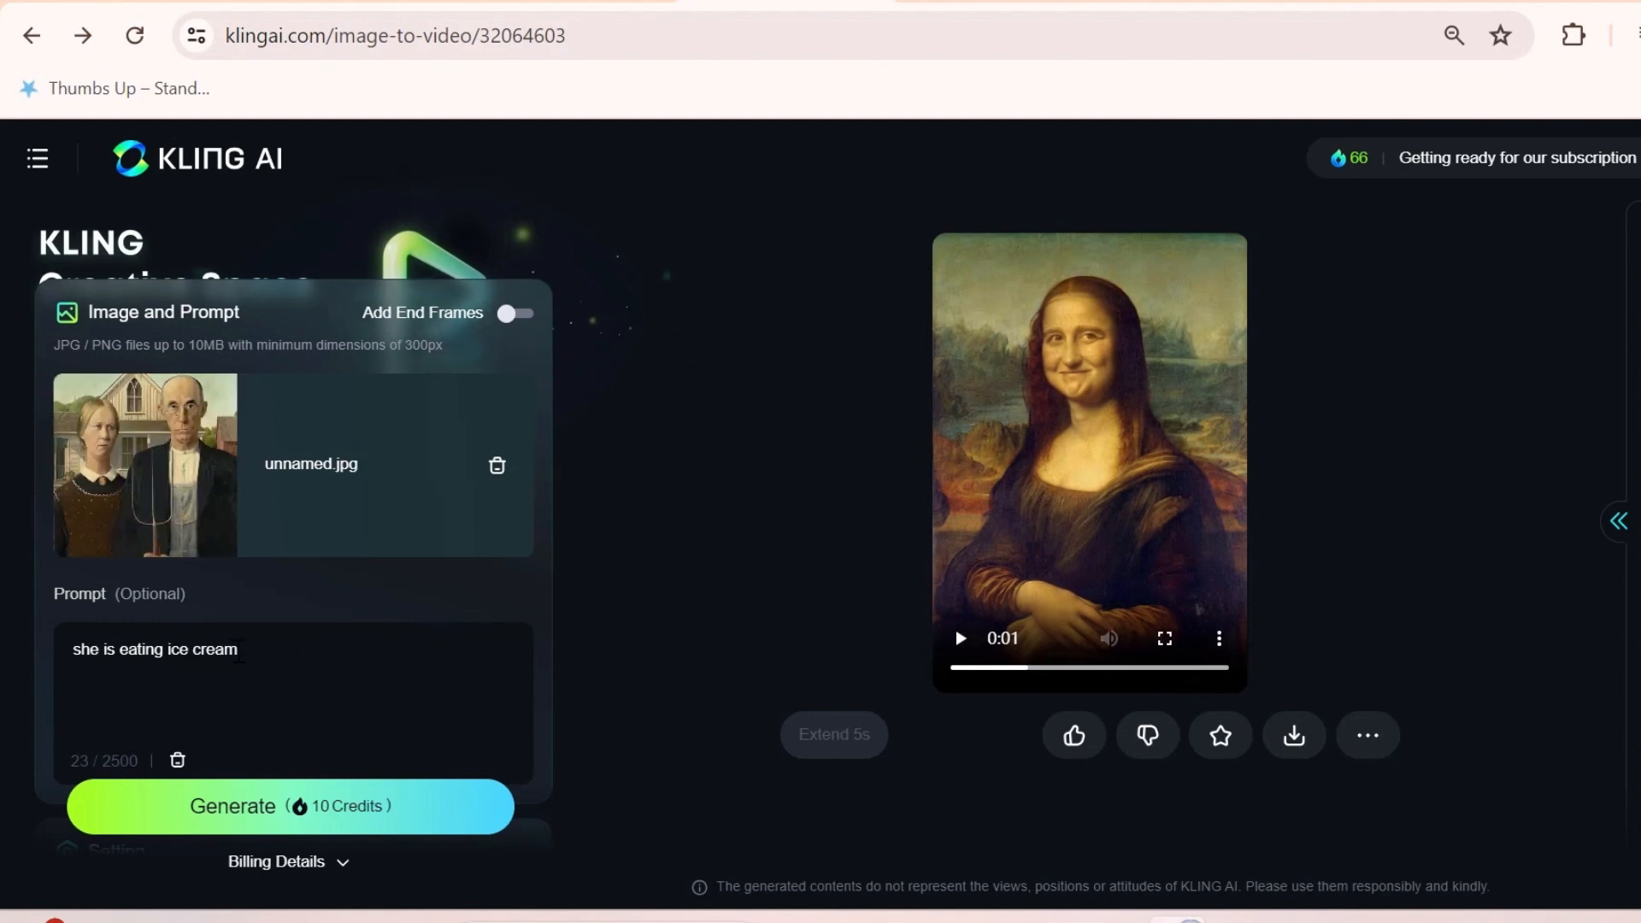
# Replace the prompt with "they are kissing each other", generate the video of the farmhouse couple and preview the result.
pyautogui.moveTo(238, 655); pyautogui.dragTo(57, 662)
pyautogui.write('they are kissing each other')
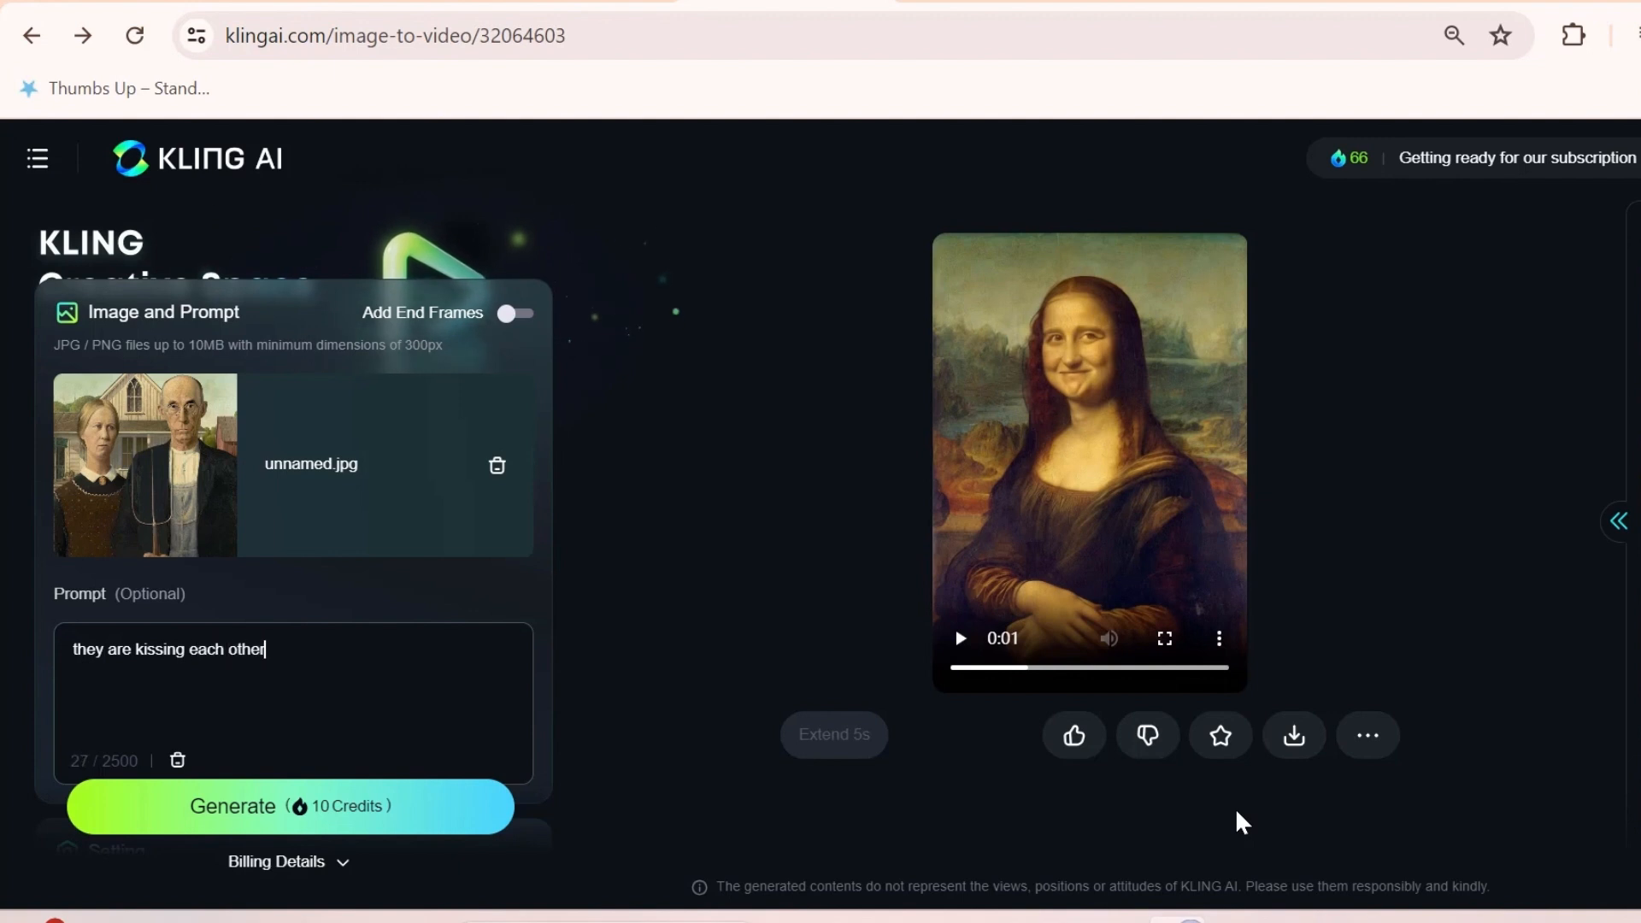
pyautogui.click(393, 814)
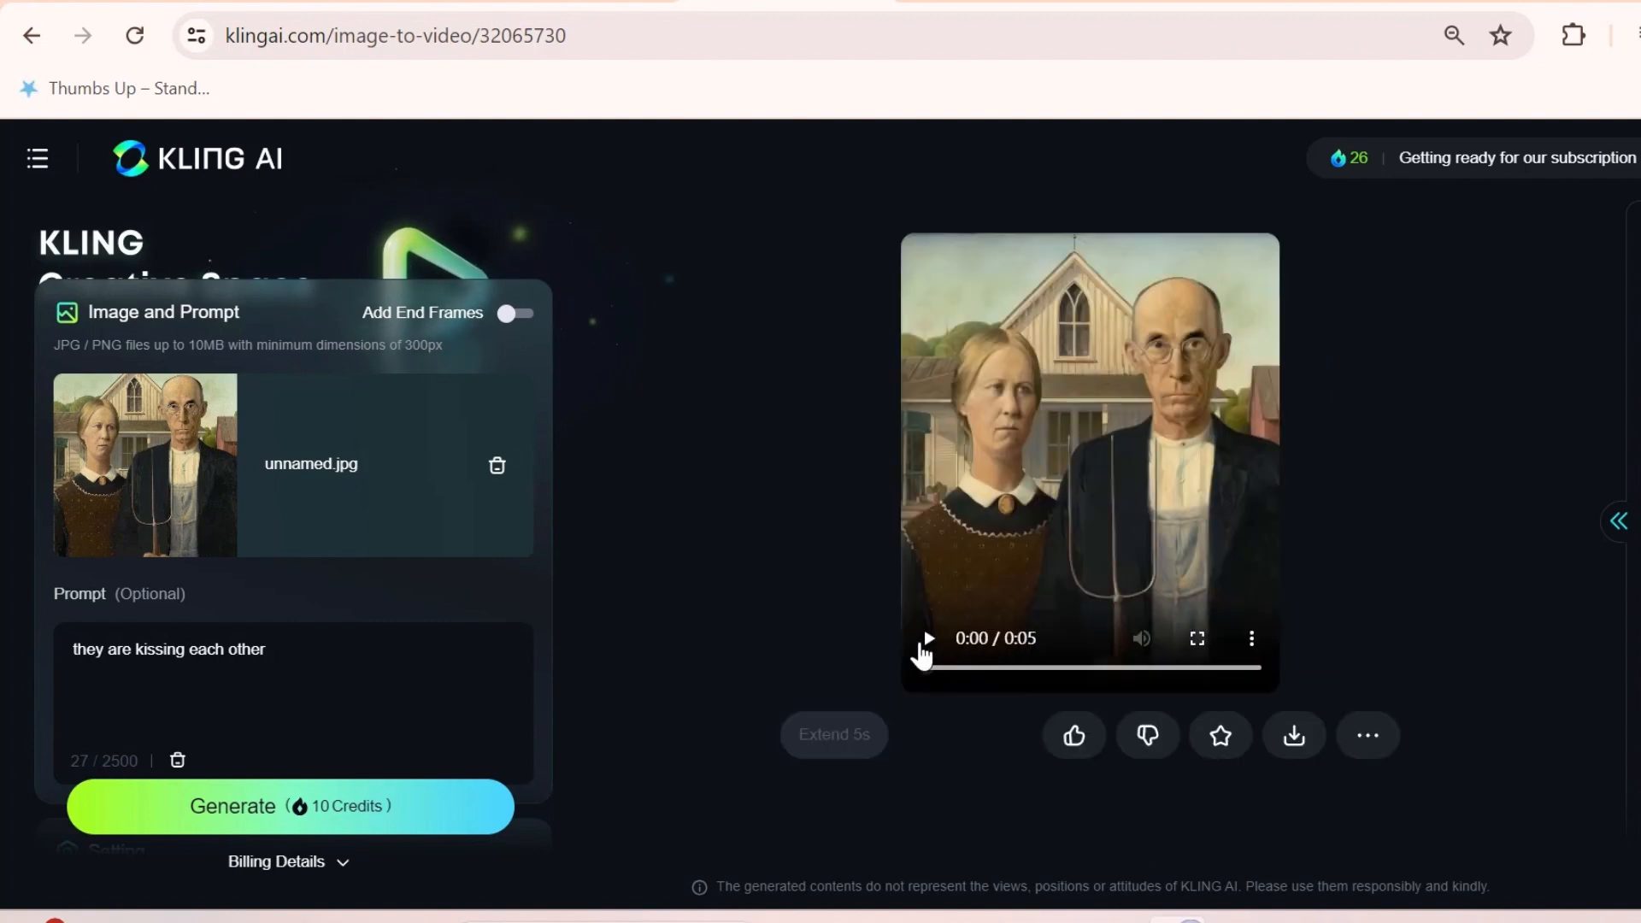
pyautogui.click(927, 643)
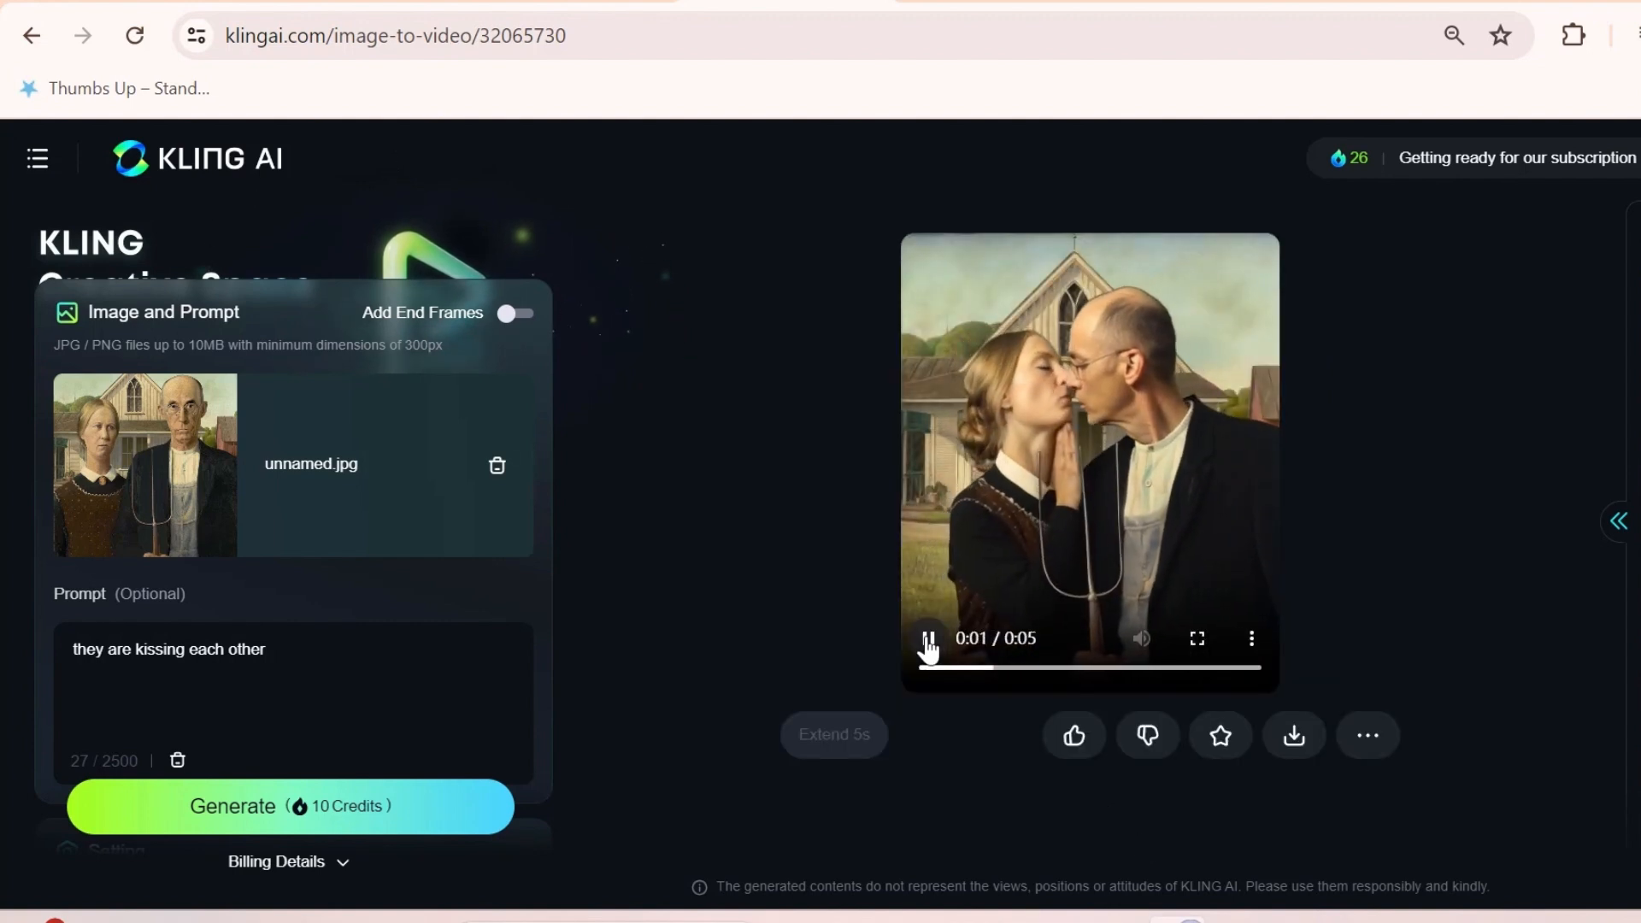